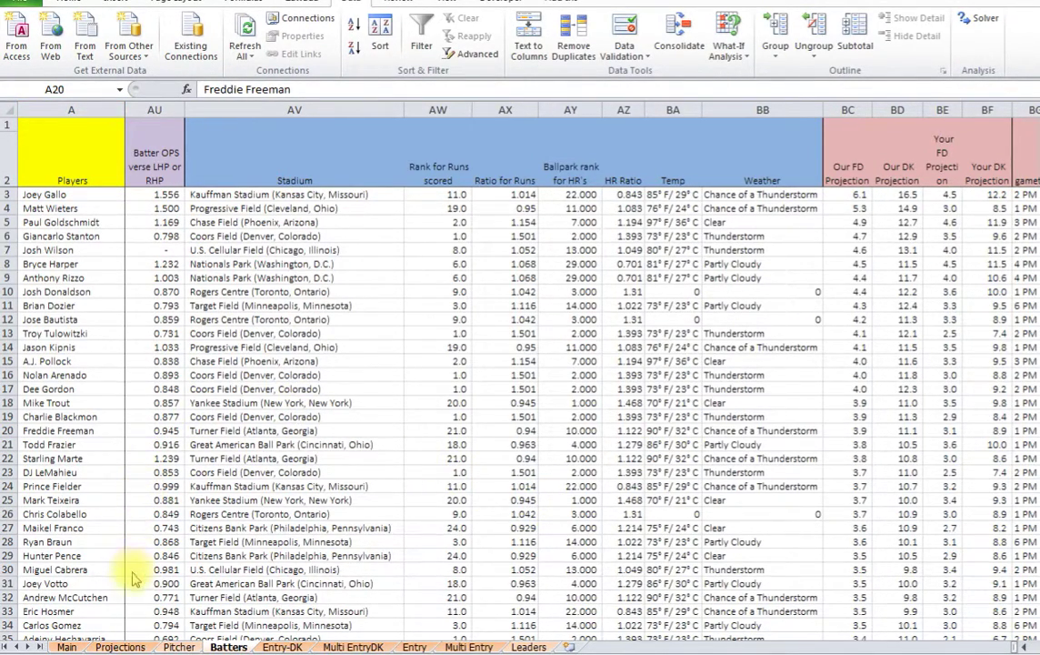
Open the Pitcher sheet and step along Johnny Cueto's row to his FD PPG YTD.
click(179, 646)
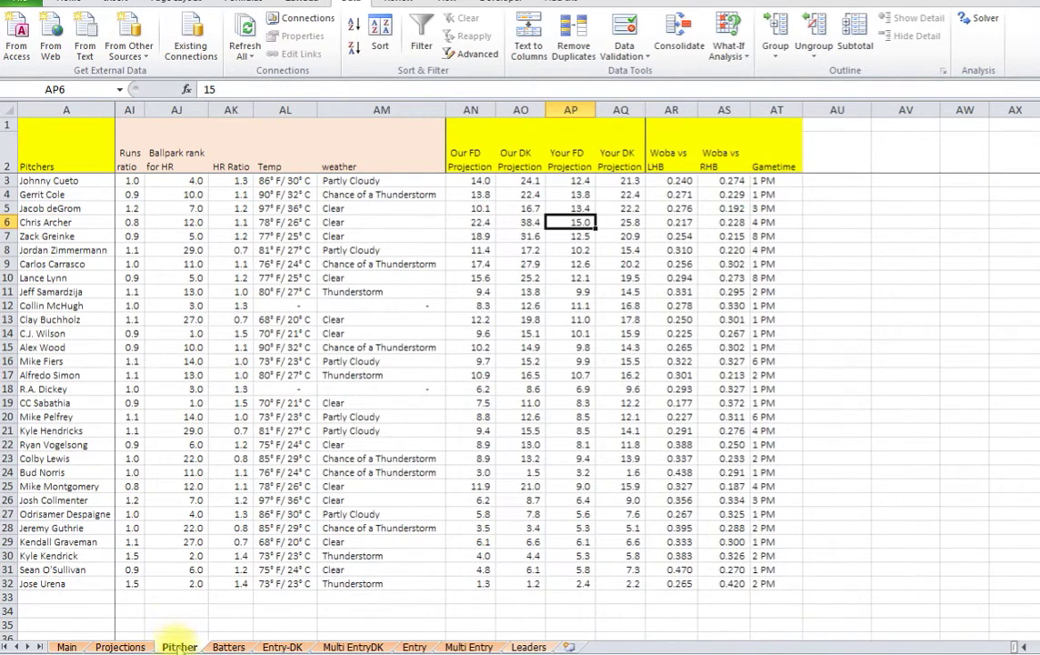
click(50, 156)
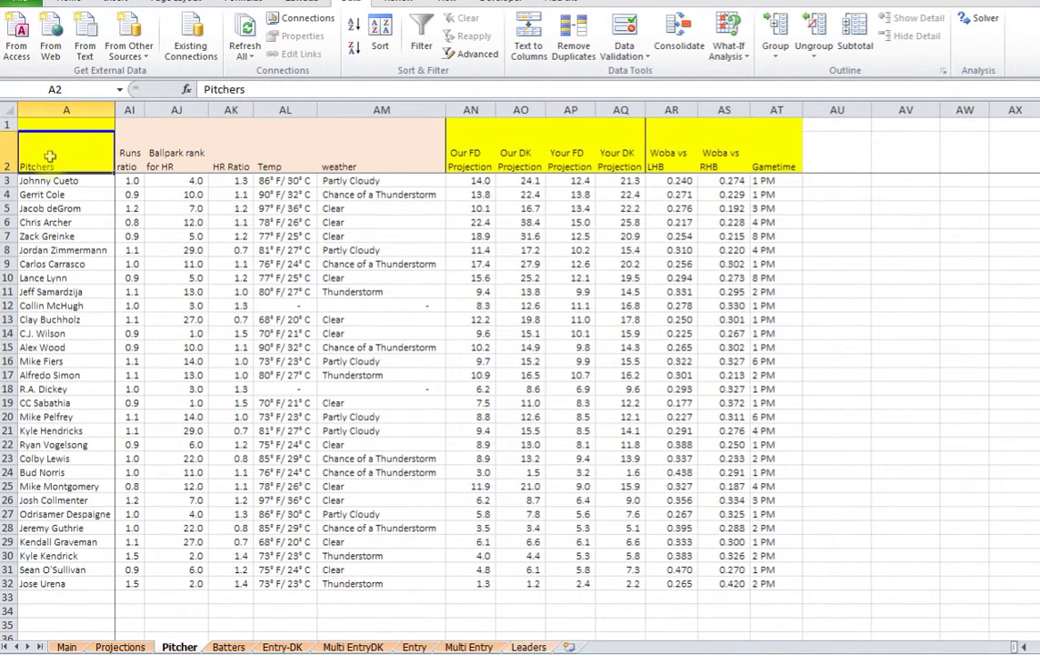
key(Down)
key(Right)
key(Left)
key(Right)
key(Right)
key(Right)
key(Right)
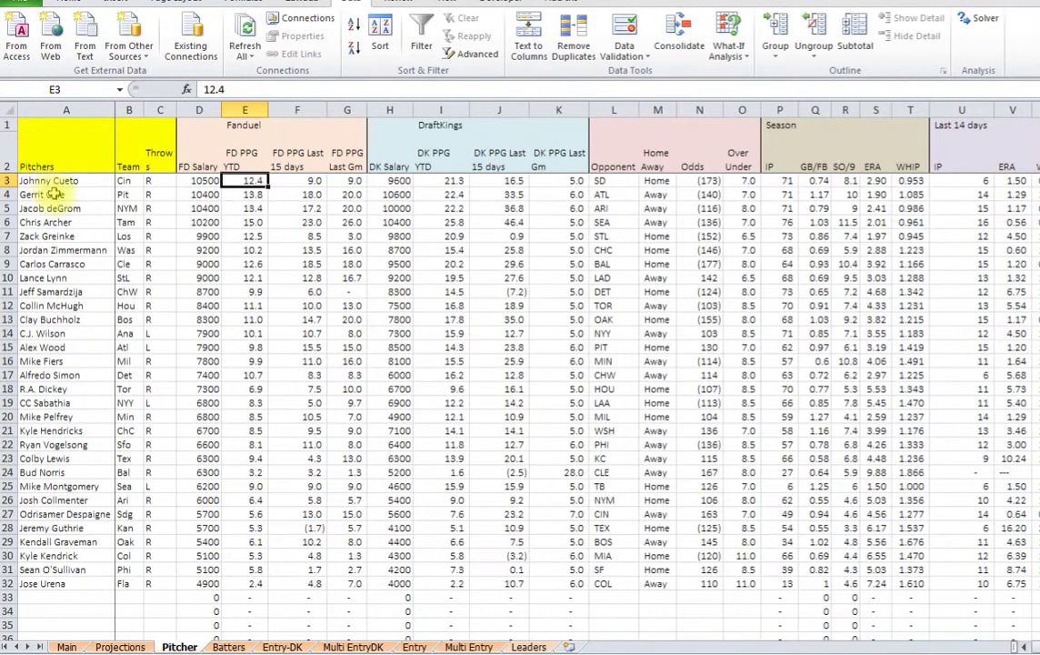
Review deGrom's entry, Mike Fiers' team, hand and innings, and Zack Greinke's DK projection.
click(73, 210)
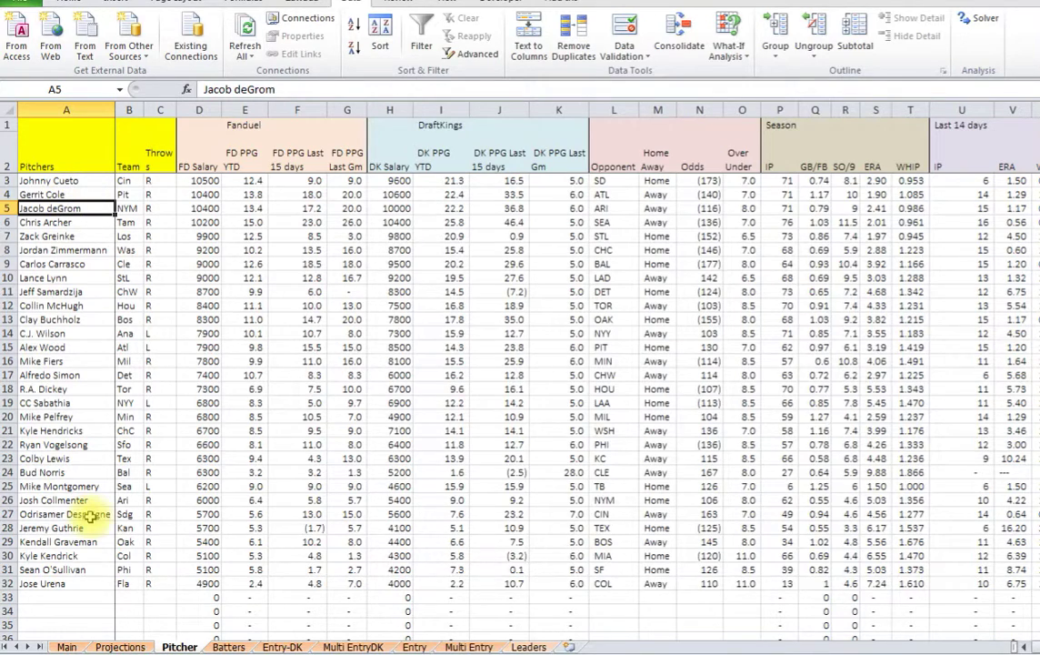
click(133, 361)
click(156, 361)
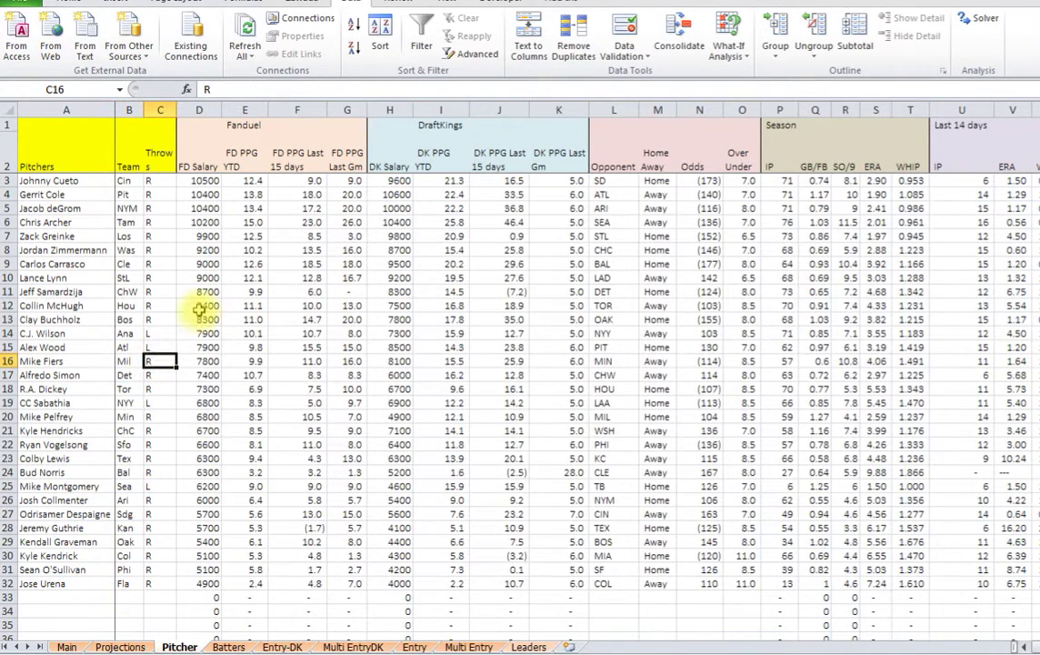
key(Right)
key(Right)
key(Right)
key(Right)
key(Right)
key(Right)
key(Right)
key(Right)
key(Right)
key(Right)
key(Right)
key(Right)
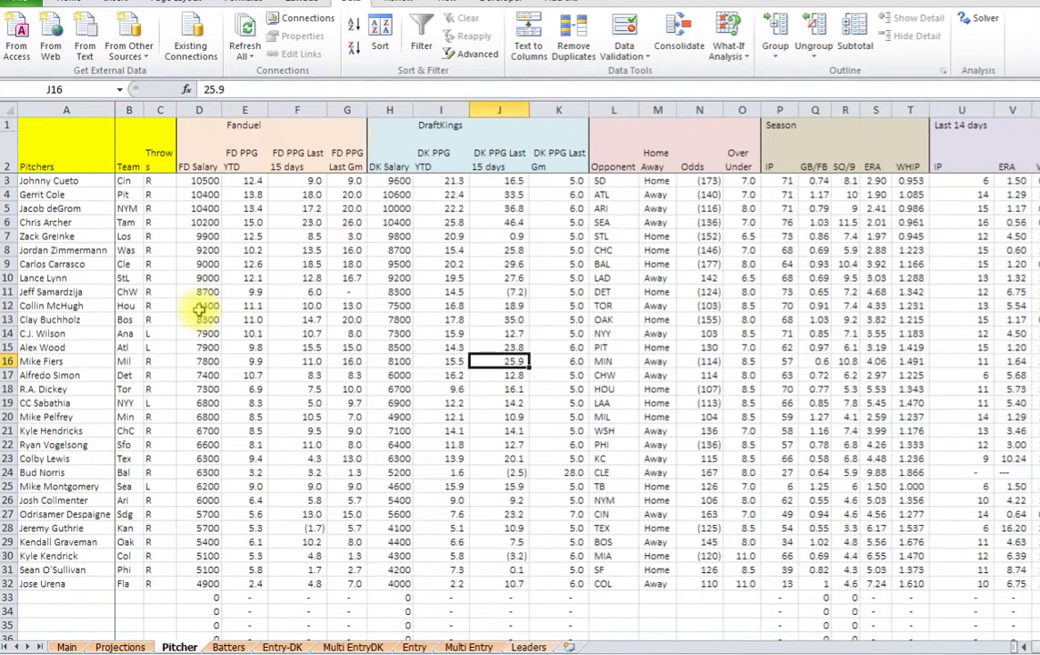
key(Right)
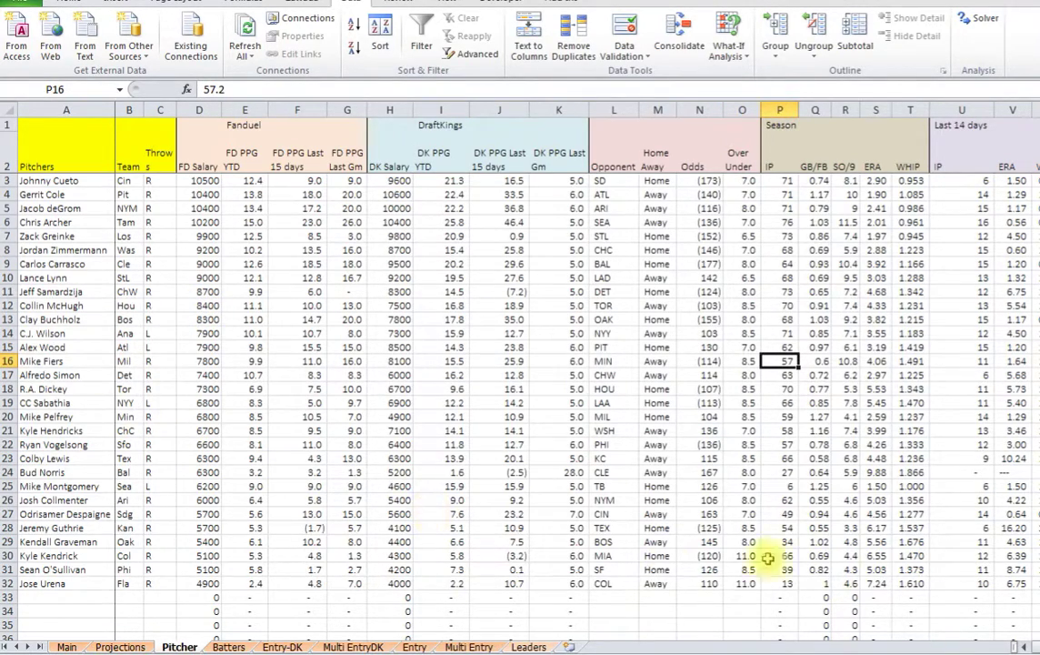
scroll(519, 372, right, 10)
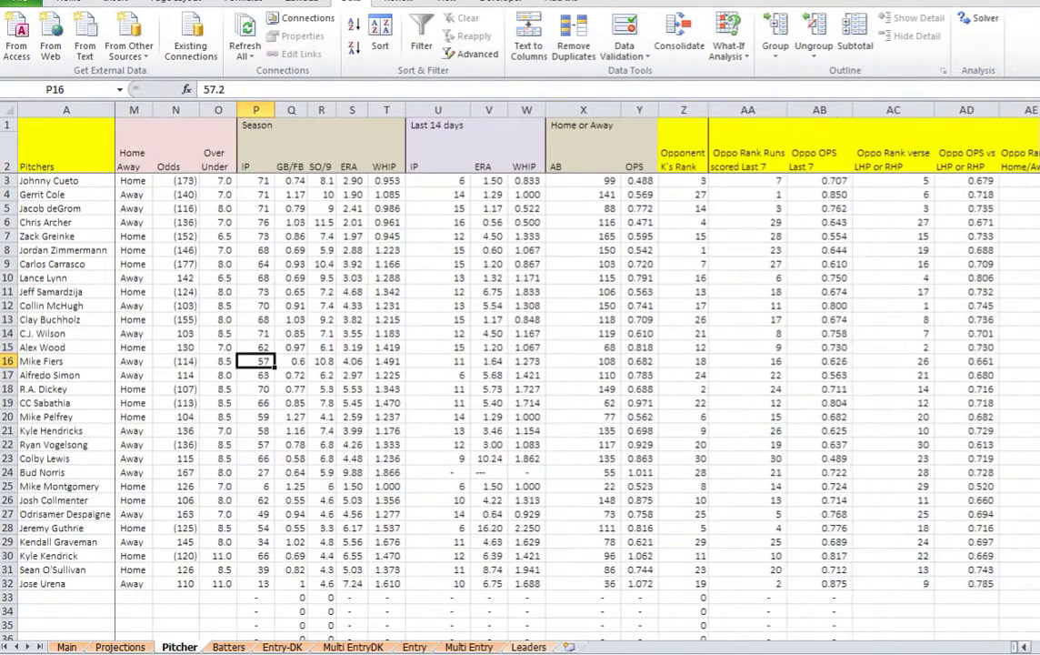
scroll(518, 373, right, 8)
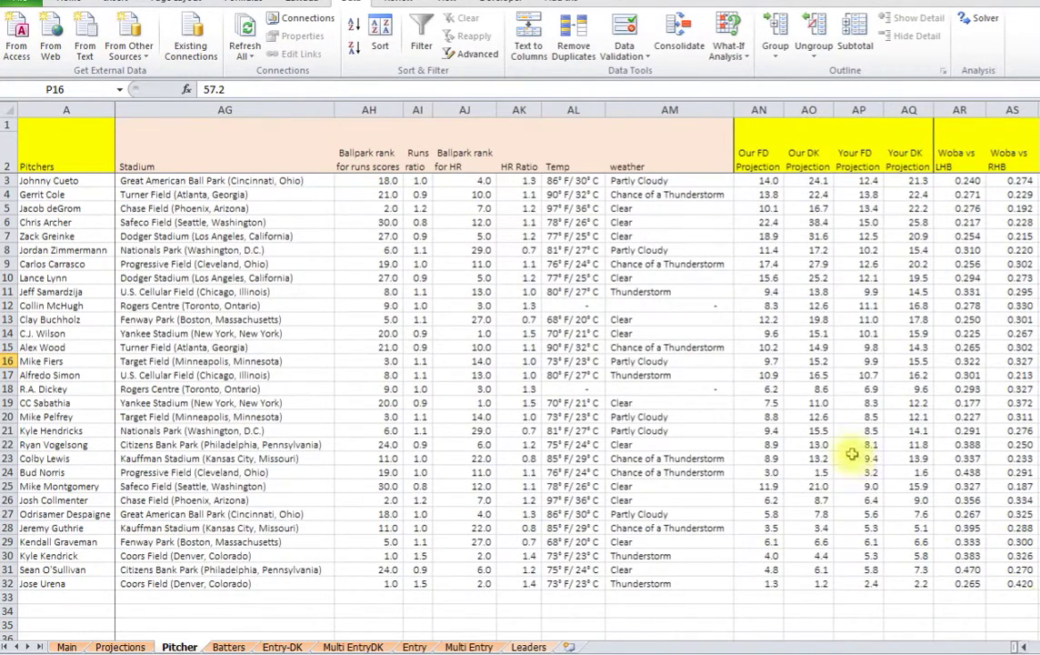
click(800, 236)
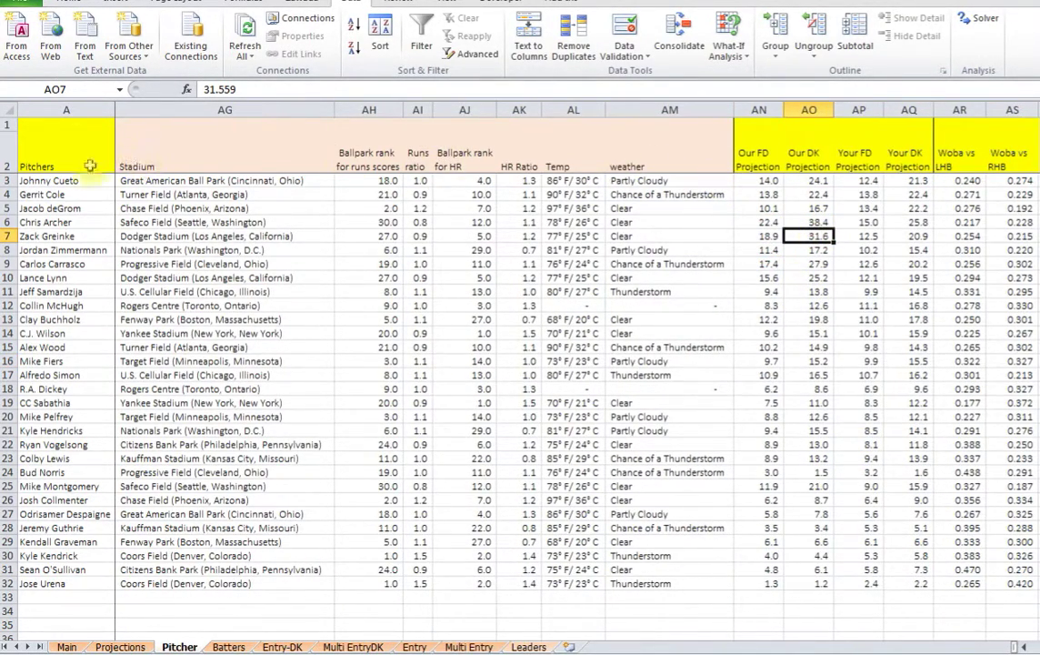
Add filter dropdowns to the pitcher header row and browse row 3's ballpark stats to Temp.
click(4, 154)
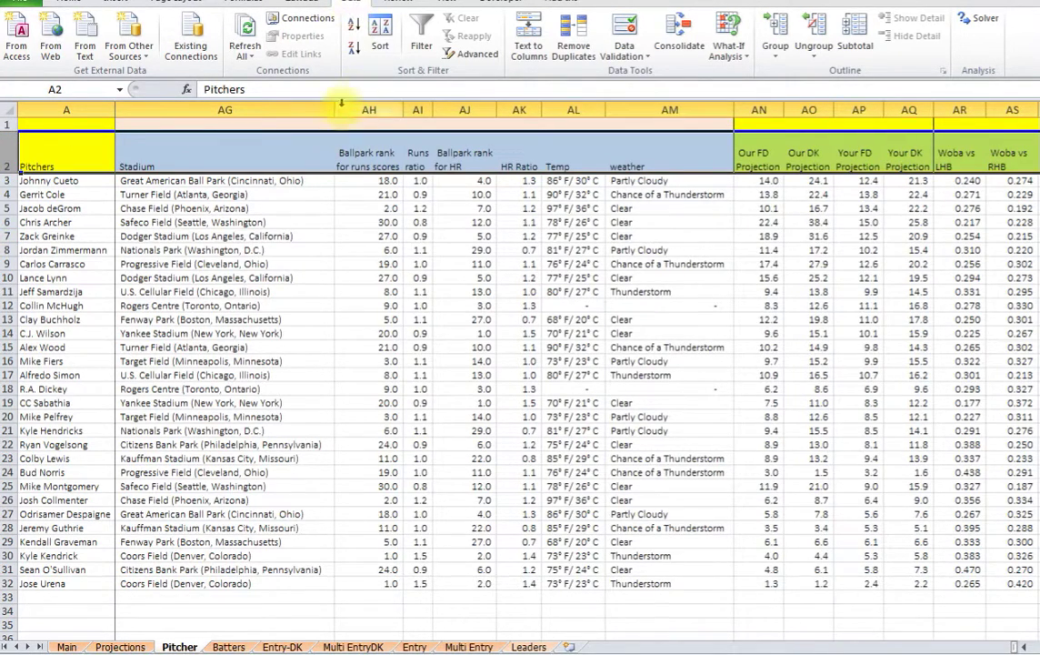
click(421, 37)
click(263, 234)
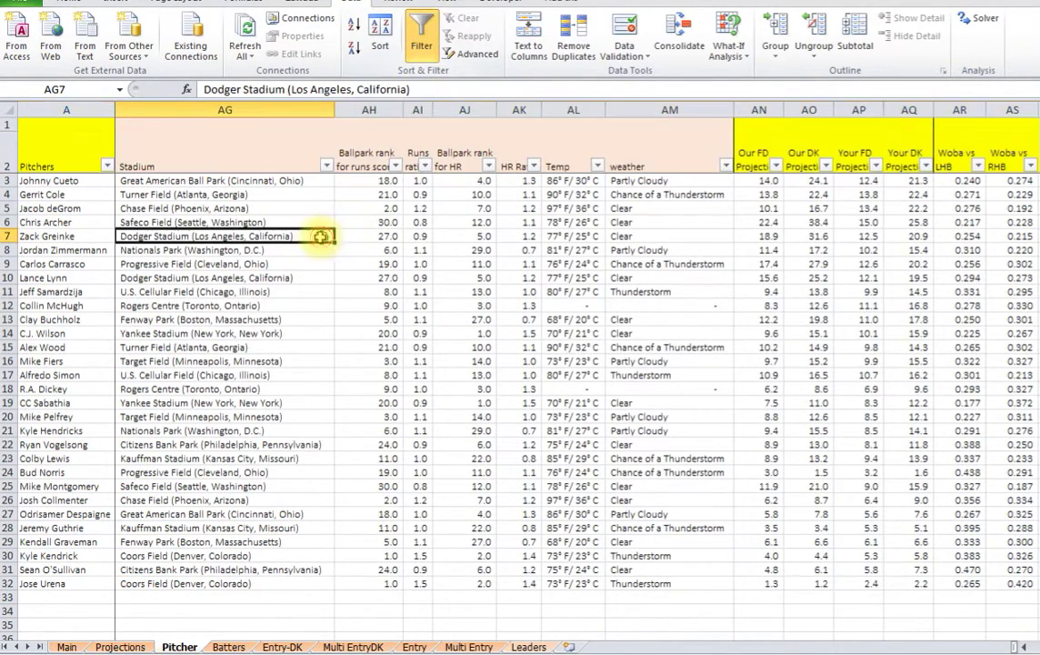
click(268, 162)
key(Down)
key(Right)
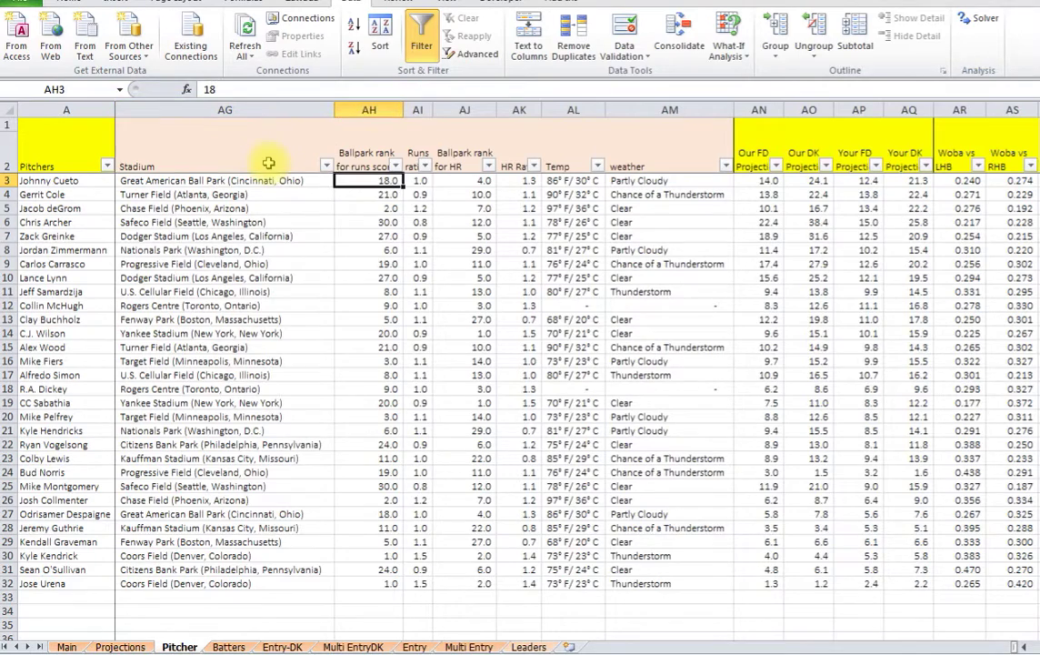
key(Right)
key(Left)
key(Left)
key(Right)
key(Right)
key(Right)
key(Right)
key(Right)
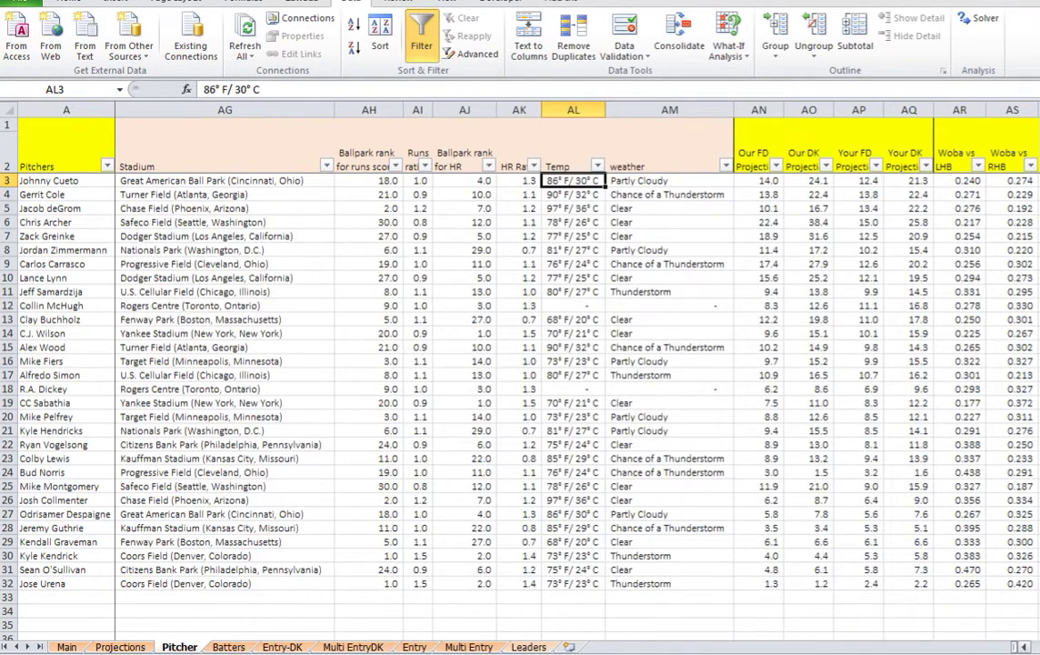
Check the wOBA and game times, including Cueto's and deGrom's 3 PM start.
scroll(487, 194, right, 5)
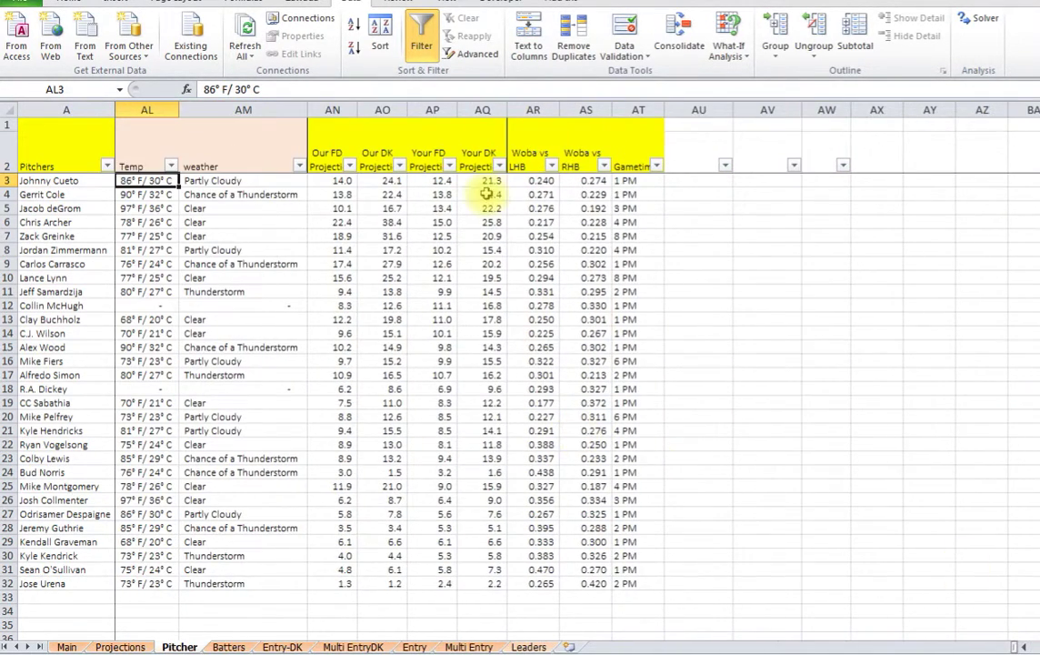
click(535, 181)
click(632, 181)
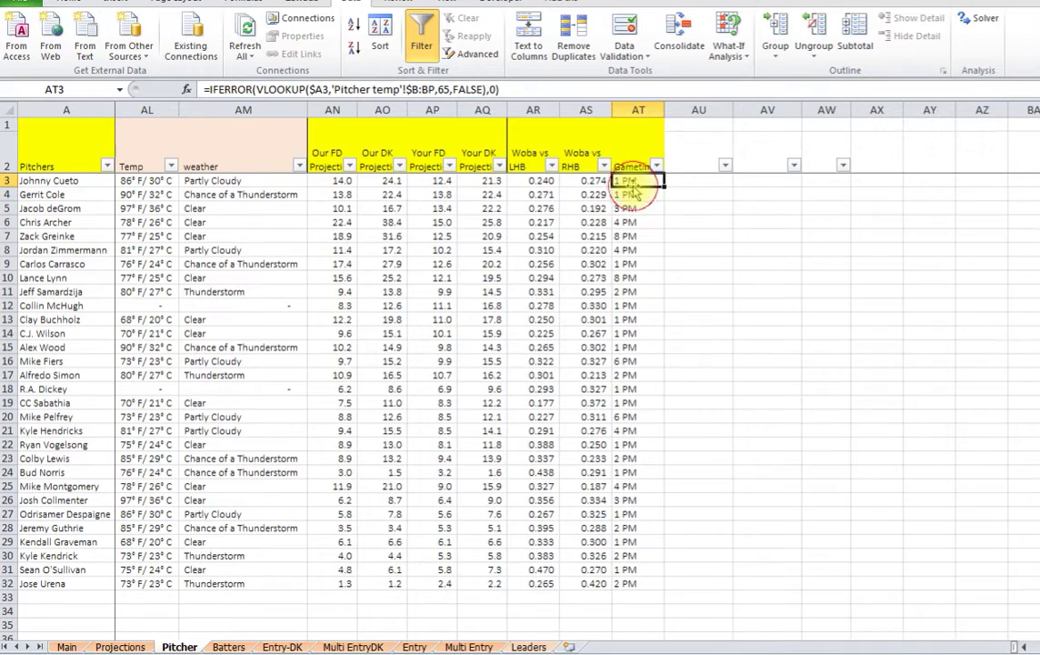
click(634, 222)
click(637, 208)
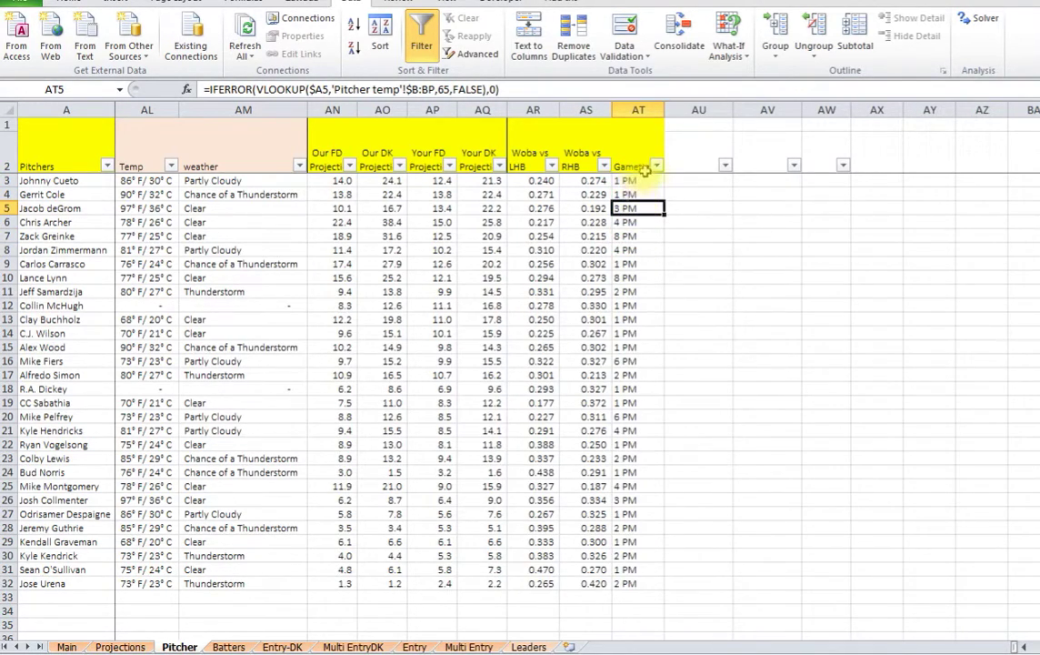
Filter Gametime to only 1 PM and 2 PM games, then check Alfredo Simon's projections.
click(657, 166)
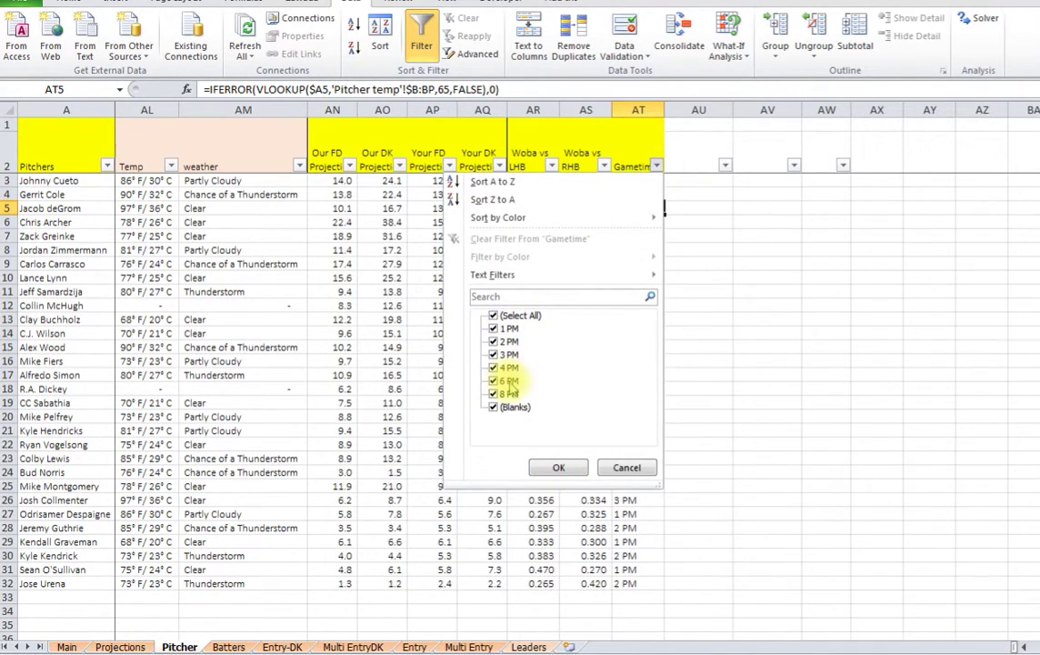
click(495, 316)
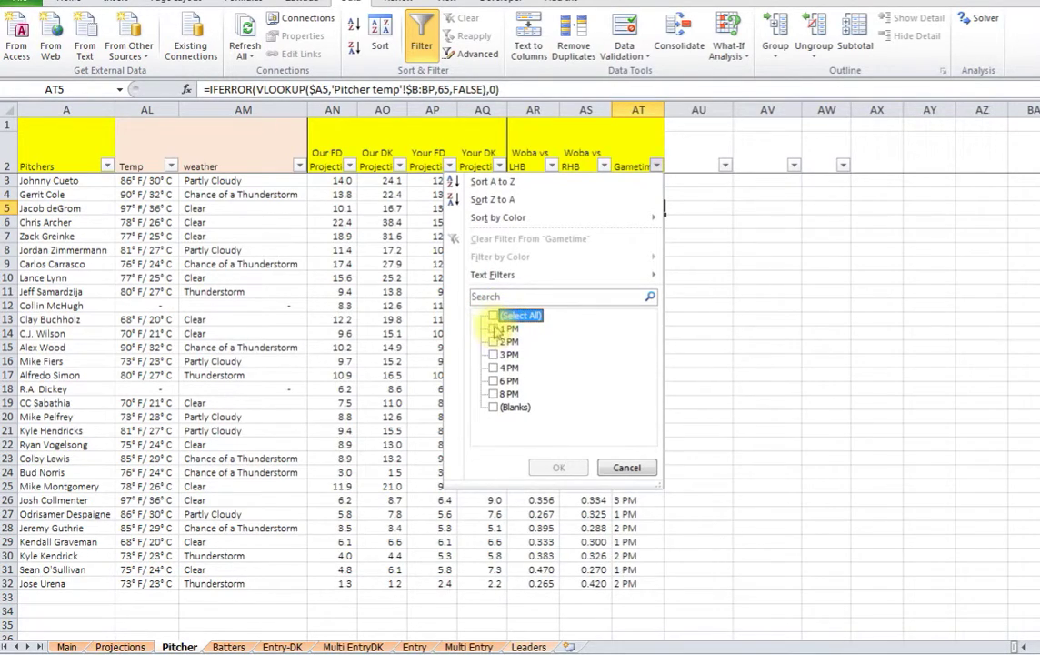
click(494, 329)
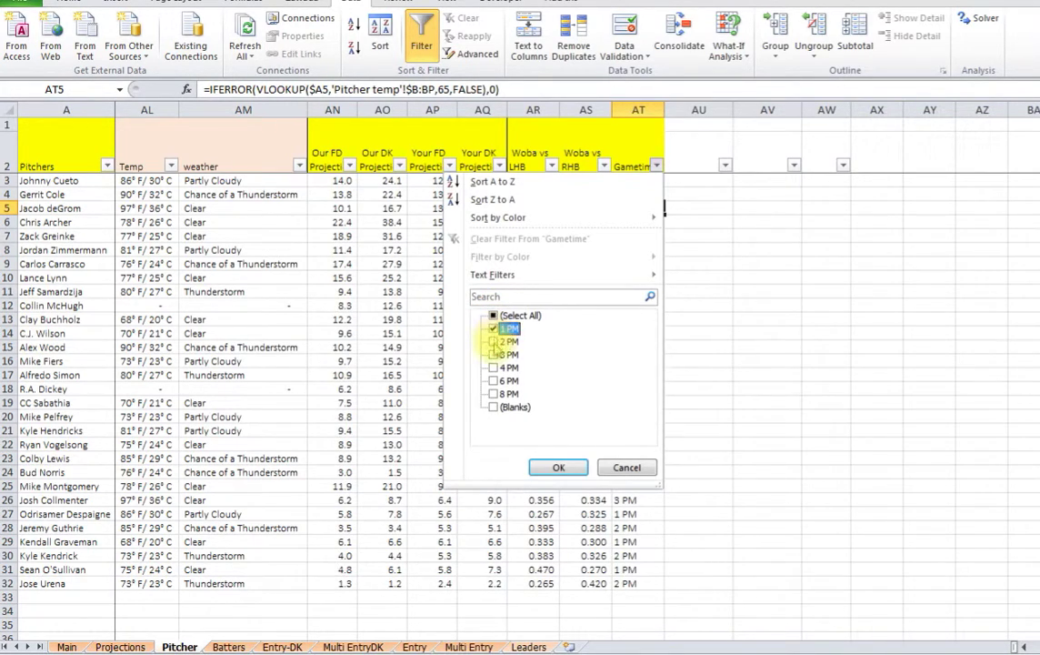
click(557, 468)
click(535, 293)
key(Left)
key(Left)
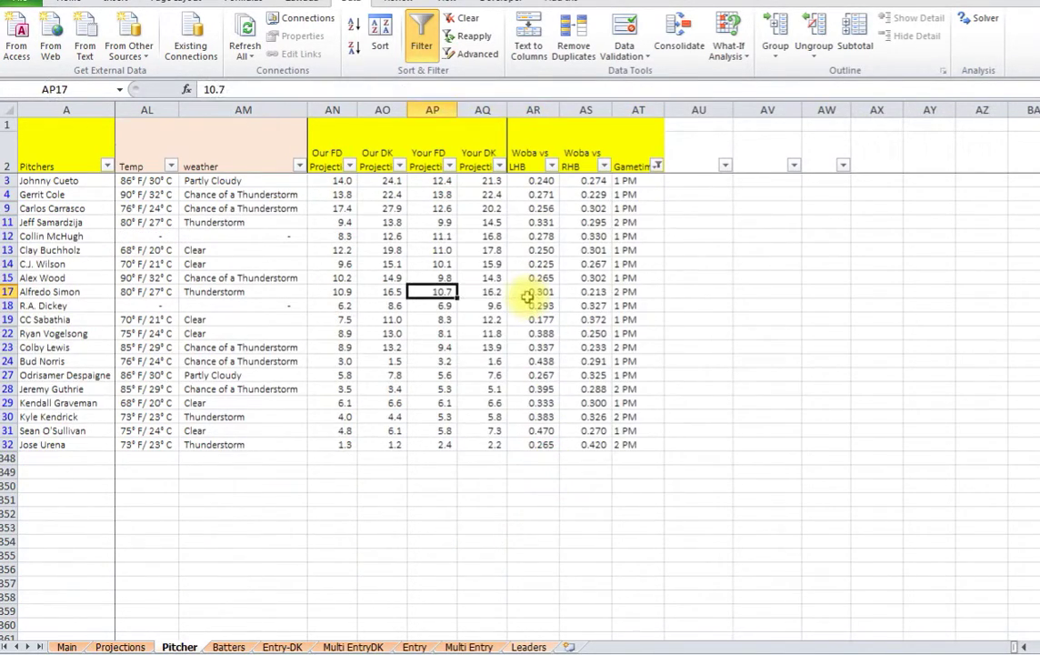
key(Left)
key(Left)
key(Left)
key(Left)
key(Left)
key(Left)
key(Left)
key(Left)
key(Left)
key(Left)
key(Left)
key(Left)
key(Left)
key(Left)
key(Left)
key(Left)
key(Left)
key(Left)
key(Left)
key(Left)
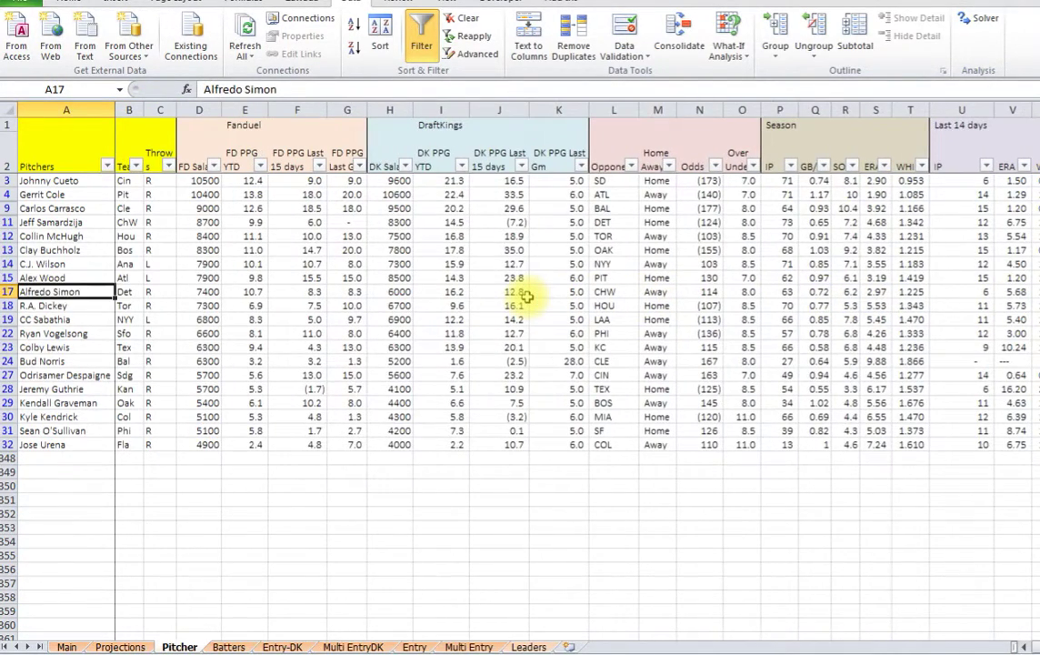
Check Alfredo Simon's team, glance at the Main and Projections sheets, and return to Pitcher.
key(Right)
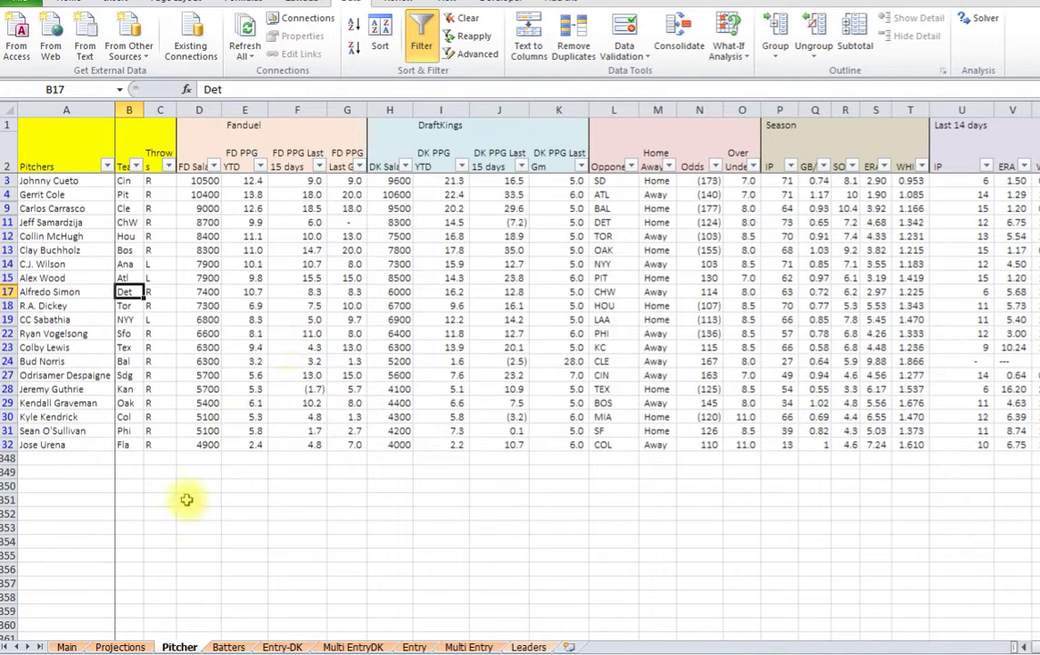
click(66, 646)
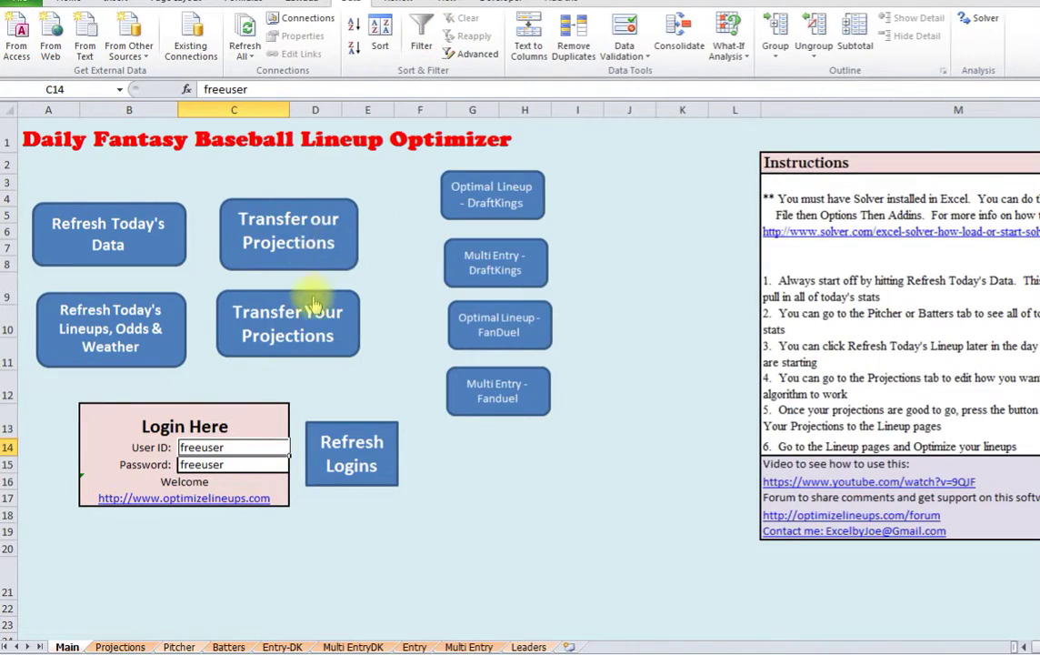
click(120, 647)
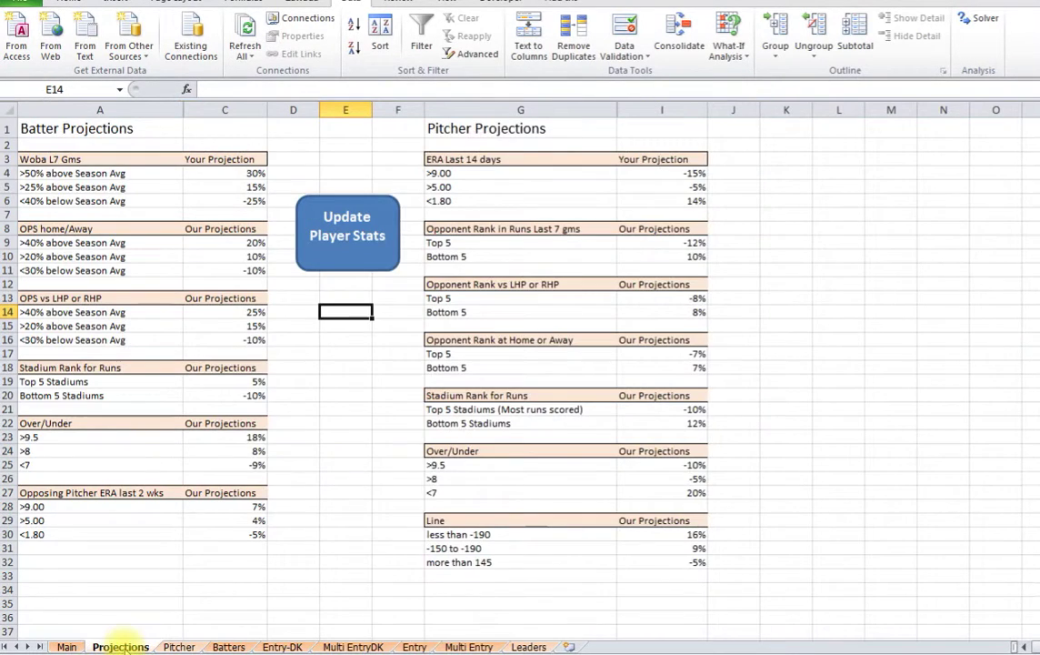
click(179, 647)
click(108, 235)
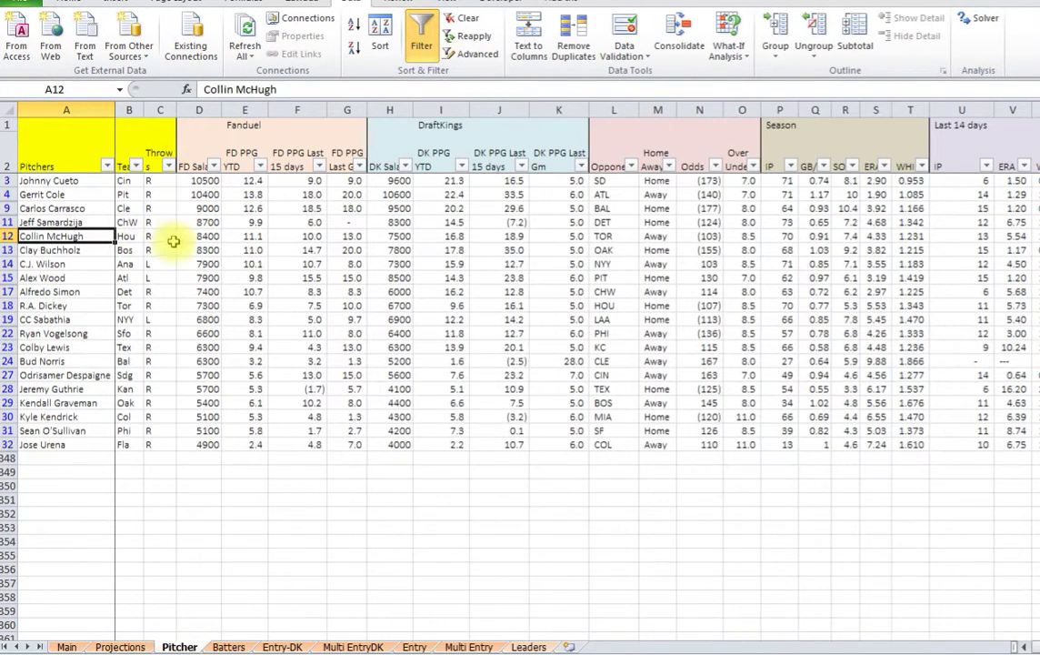
Look up the Tor team code on the Entry-DK sheet, then return to R.A. Dickey's row.
click(282, 647)
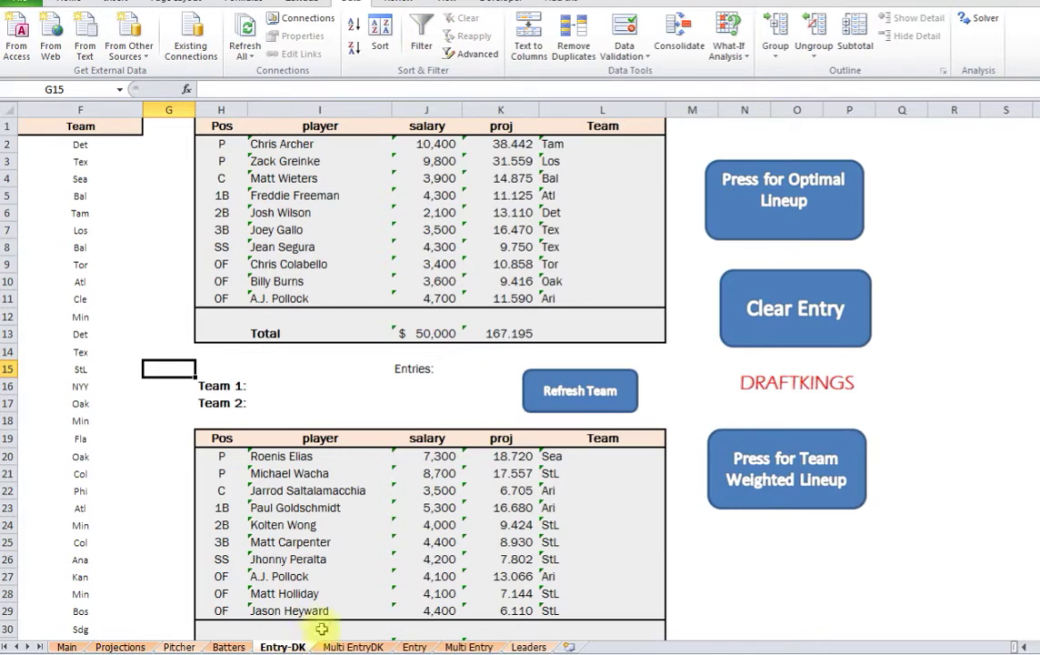
click(118, 264)
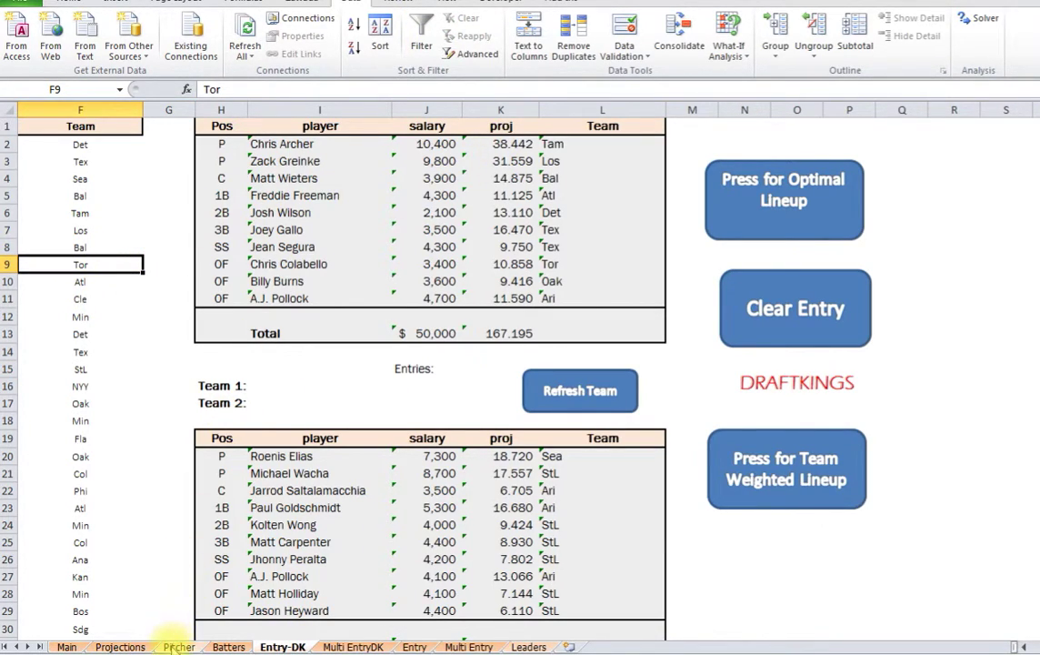
click(177, 645)
click(93, 306)
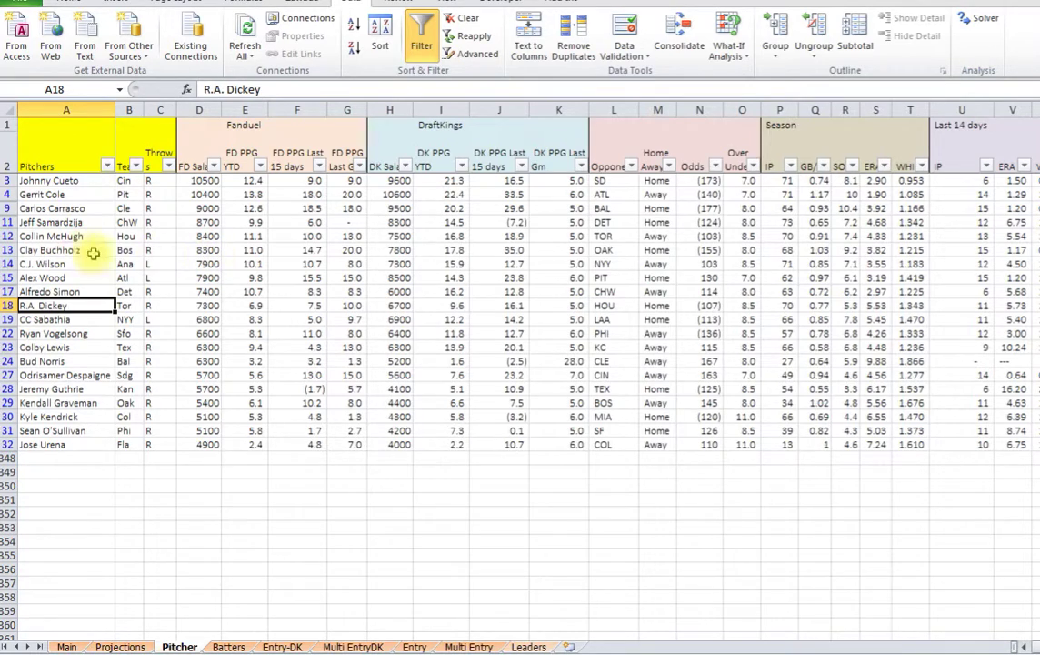
Open and close the Team filter unchanged, then move right toward the season stats.
click(135, 166)
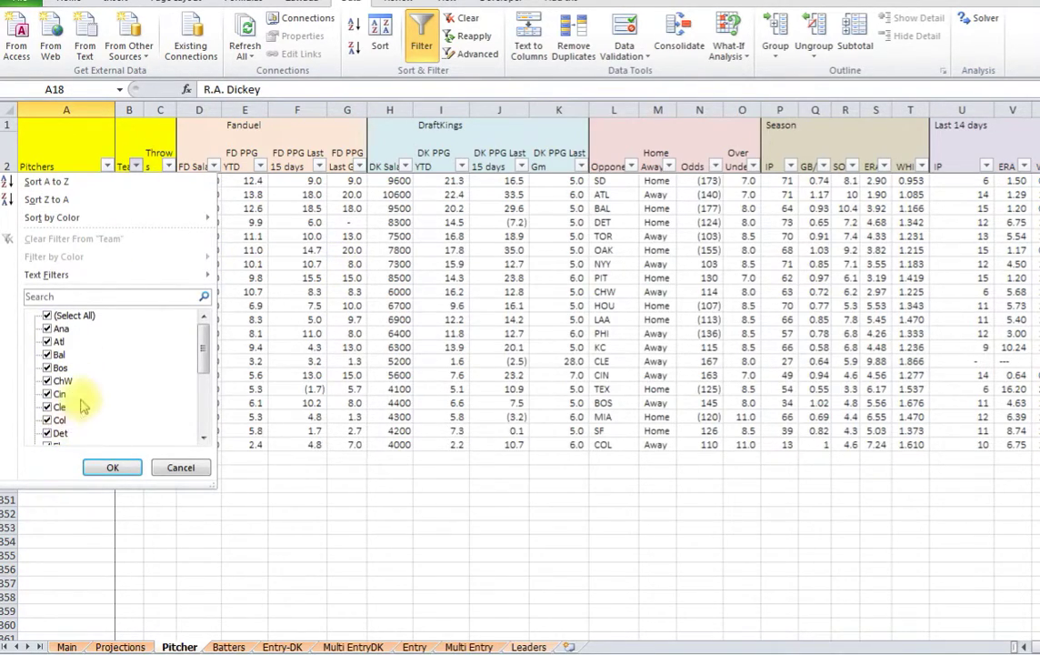
click(260, 251)
click(244, 250)
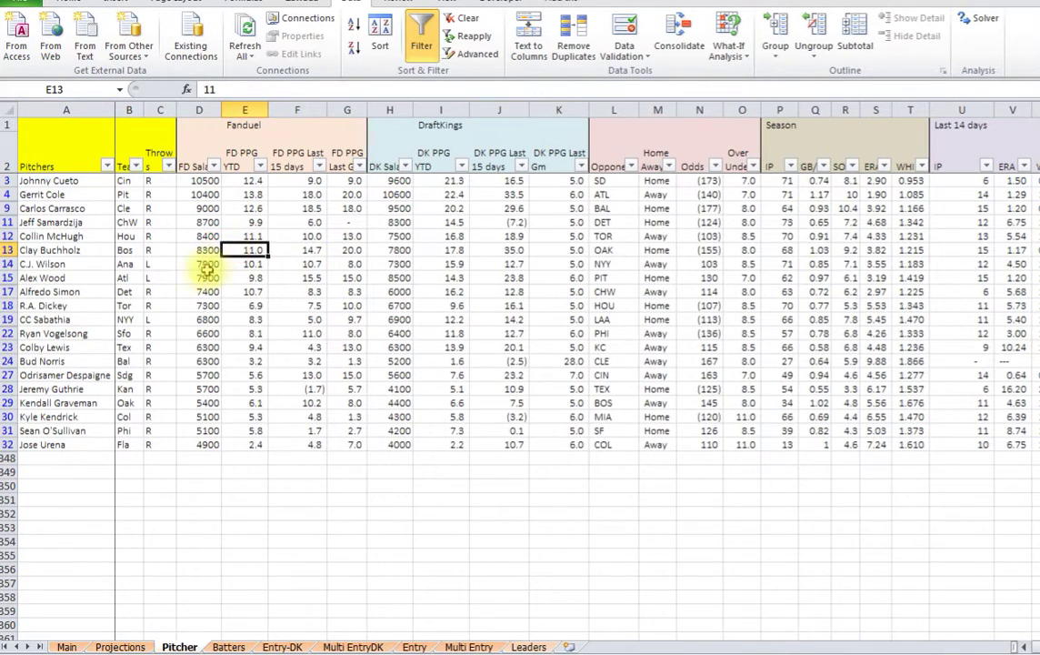
click(160, 263)
key(Right)
key(Right)
key(Right)
key(Right)
key(Right)
key(Right)
key(Right)
key(Right)
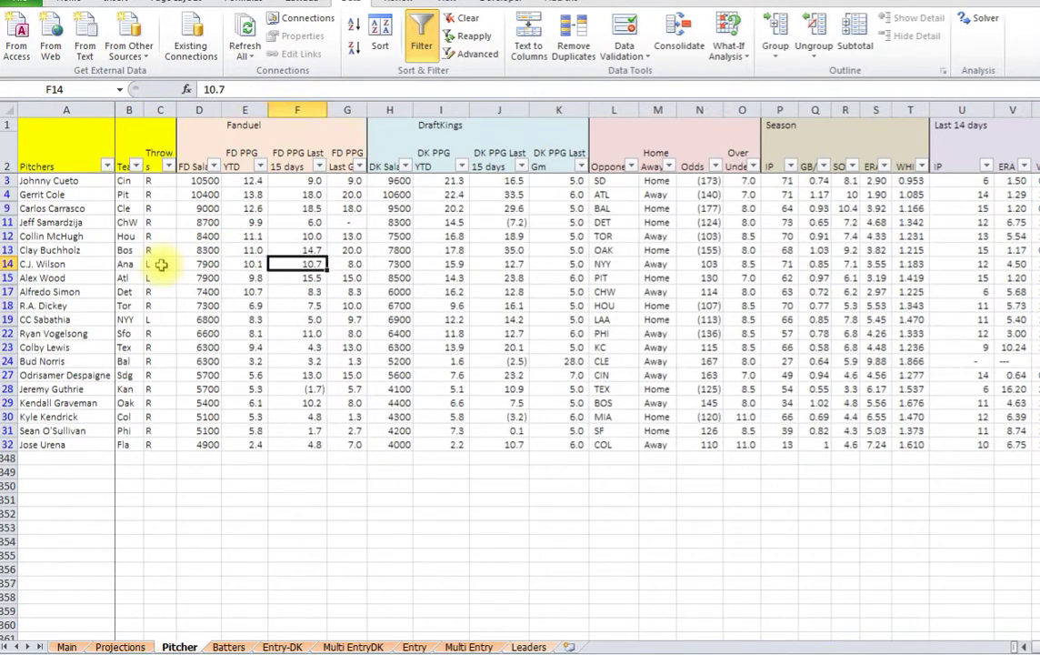
key(Right)
key(Right)
key(Right)
key(Right)
key(Right)
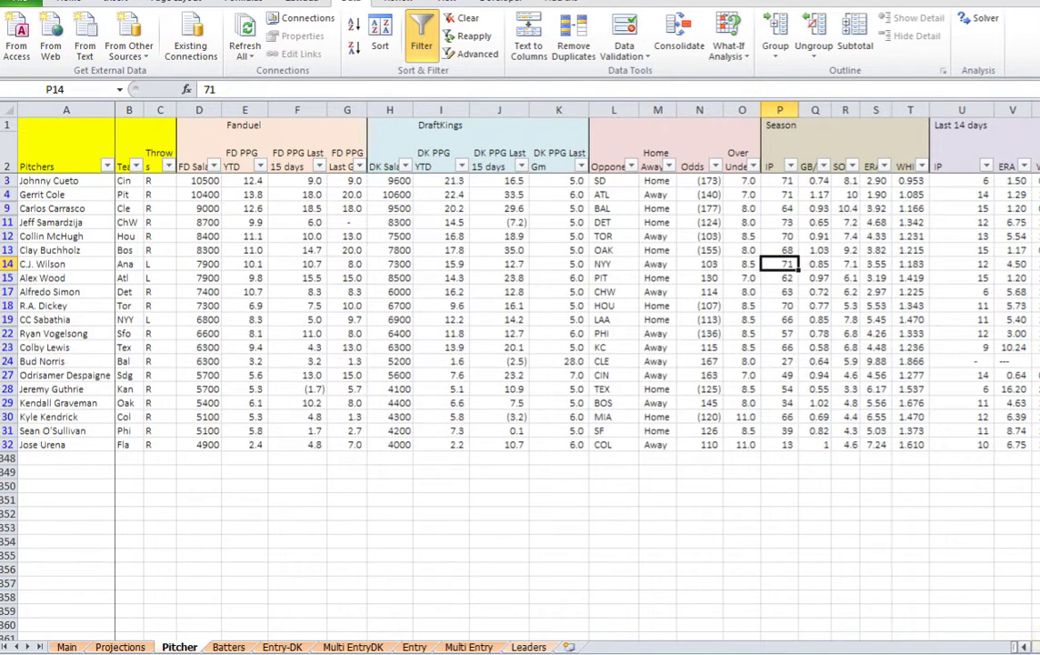
scroll(1036, 627, right, 5)
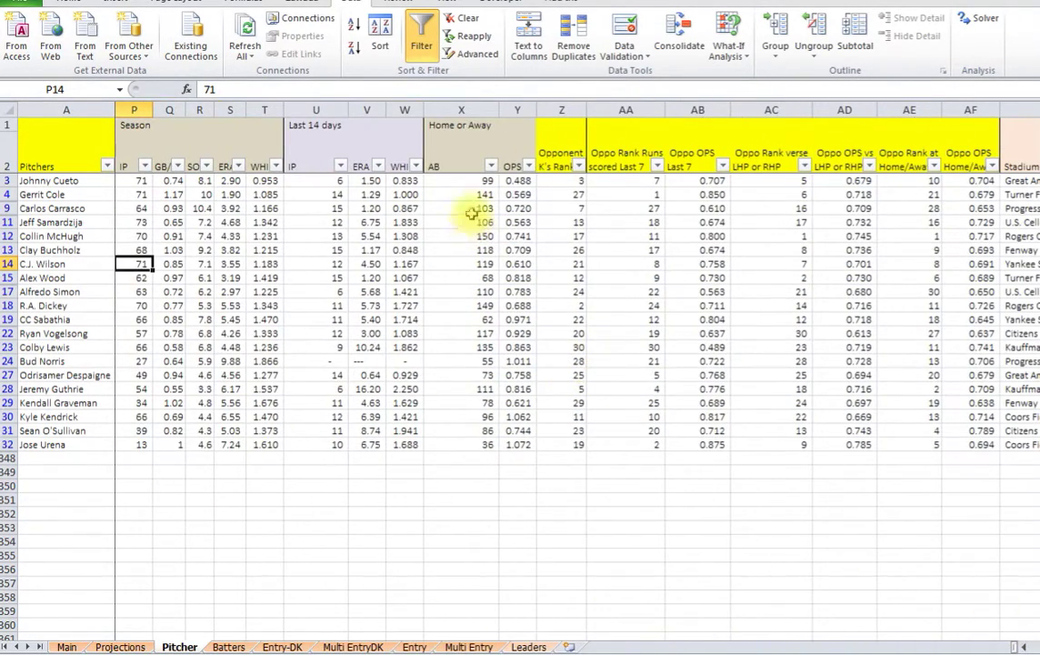
Sort the pitchers by Opponent K's Rank, largest to smallest, and inspect the result.
click(568, 182)
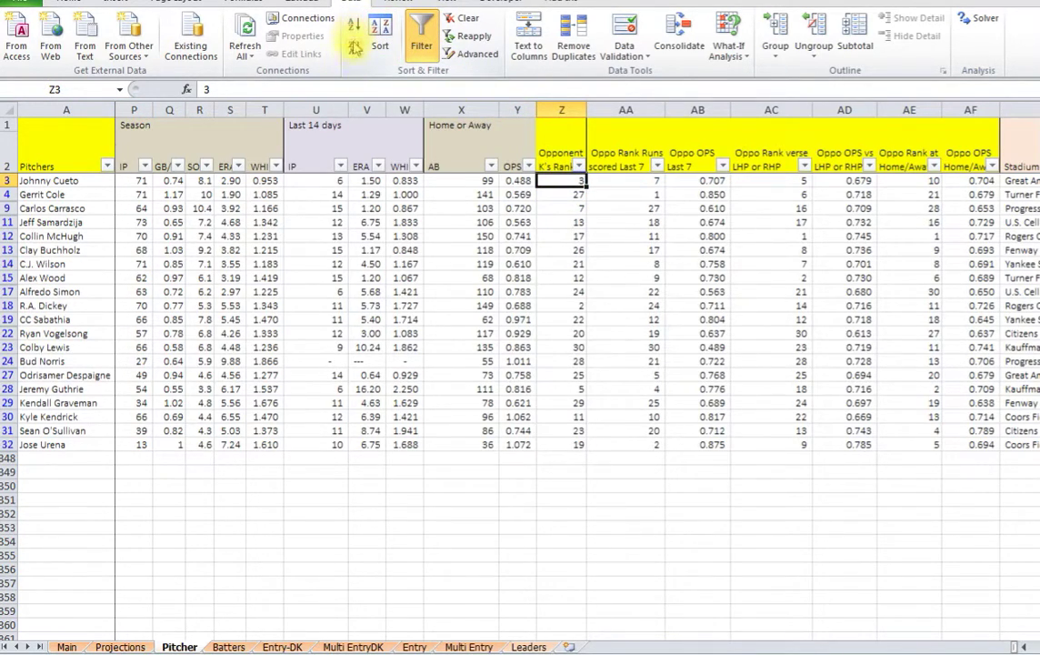
click(355, 50)
click(582, 208)
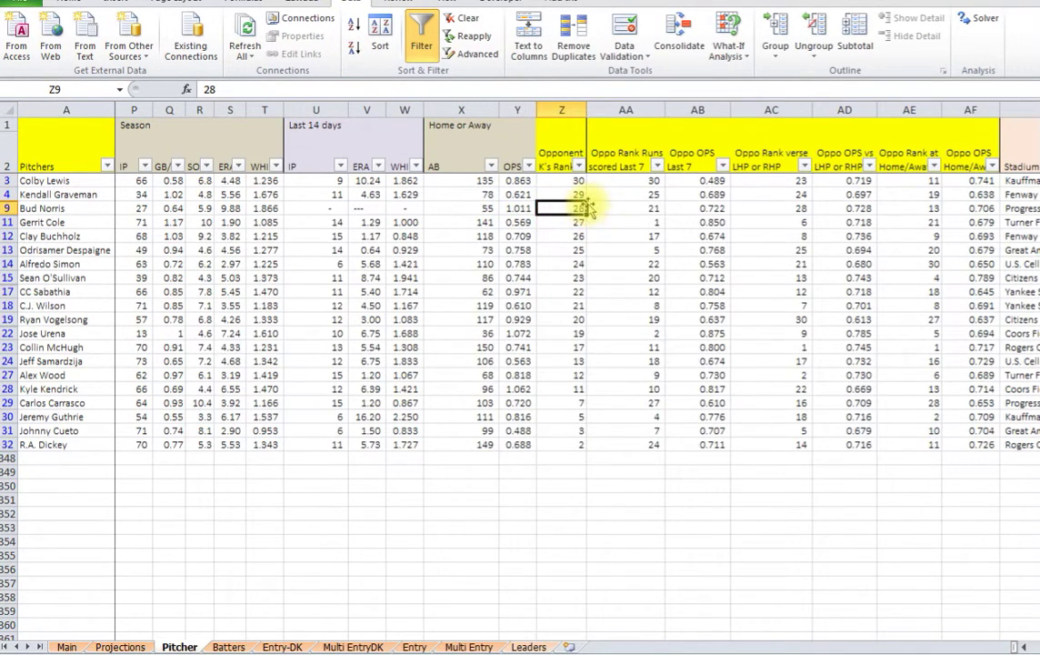
click(571, 194)
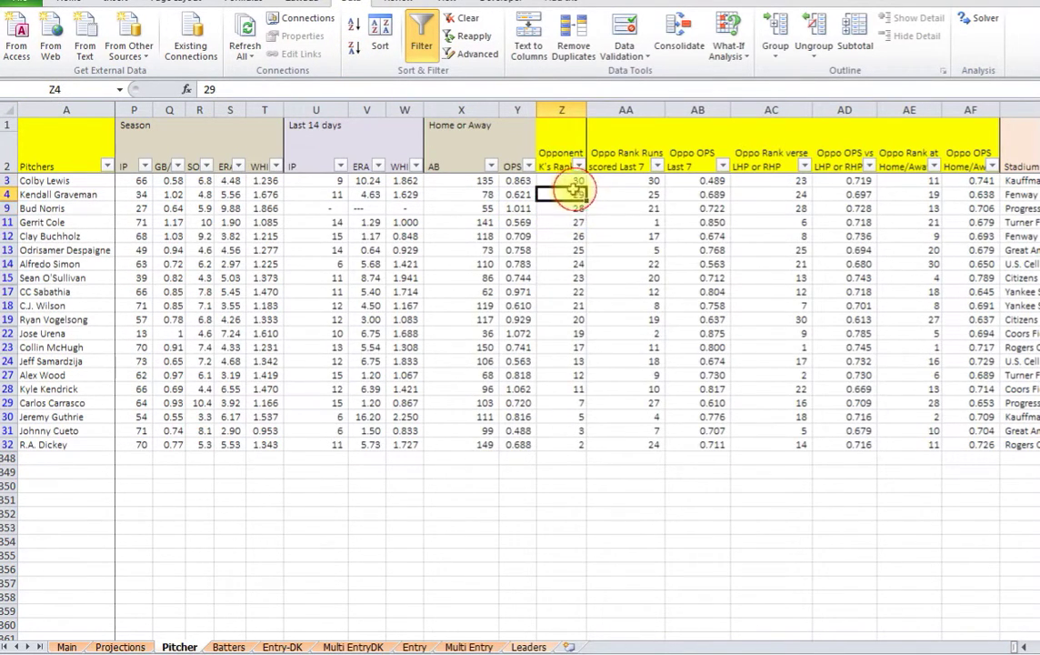
click(562, 347)
click(562, 388)
click(626, 334)
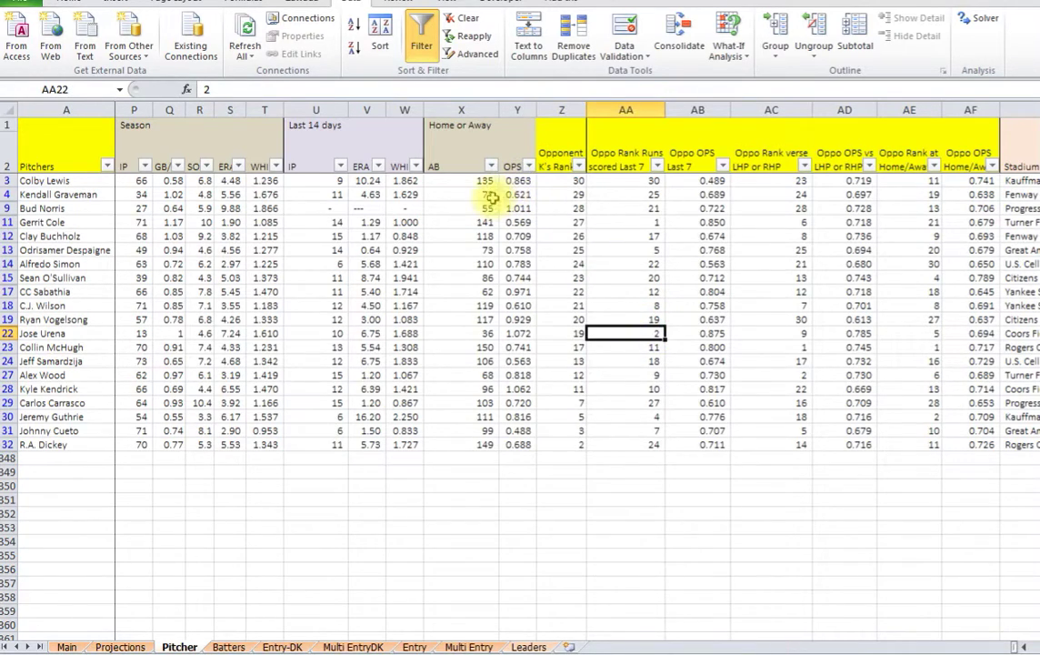
Scan down the sorted Opponent K's Rank column to the last row.
click(429, 194)
click(399, 211)
click(324, 237)
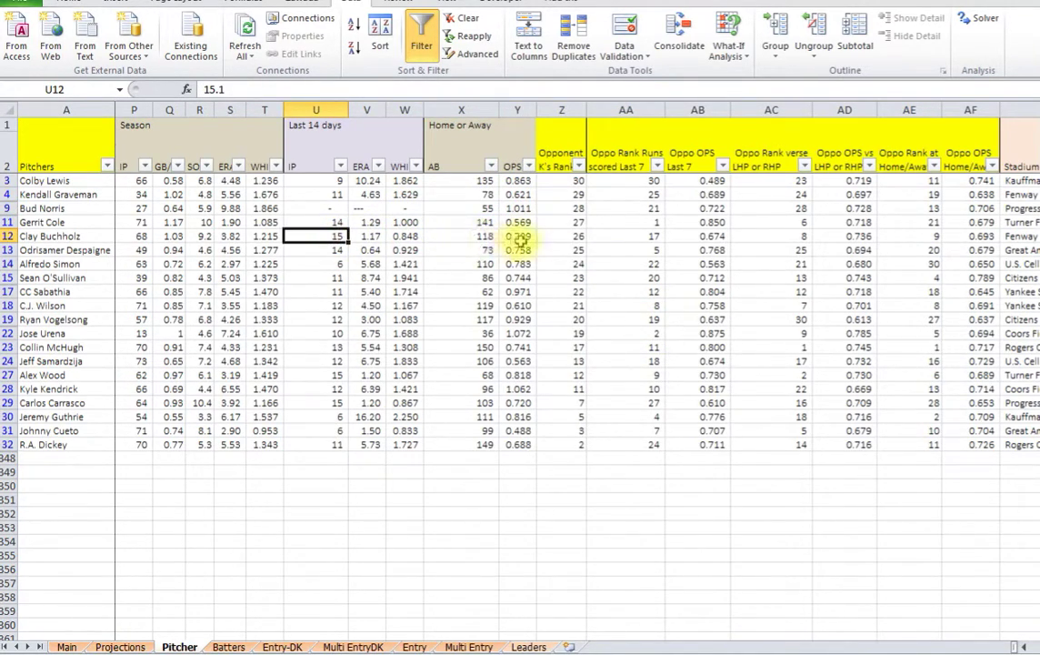
key(Right)
key(Right)
key(Right)
key(Right)
key(Right)
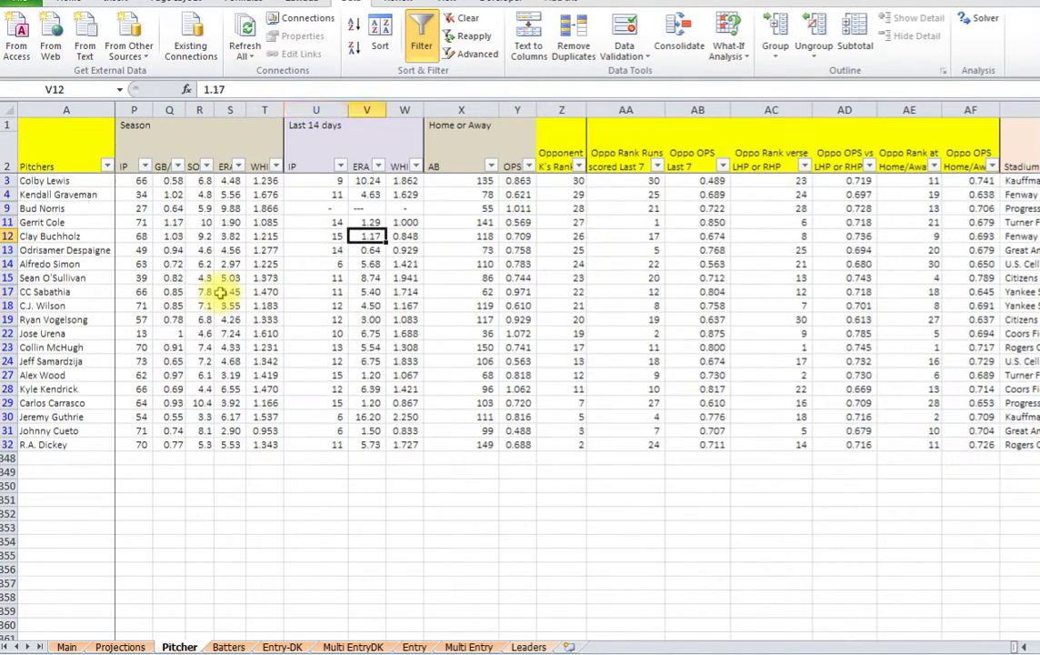
key(Up)
key(Up)
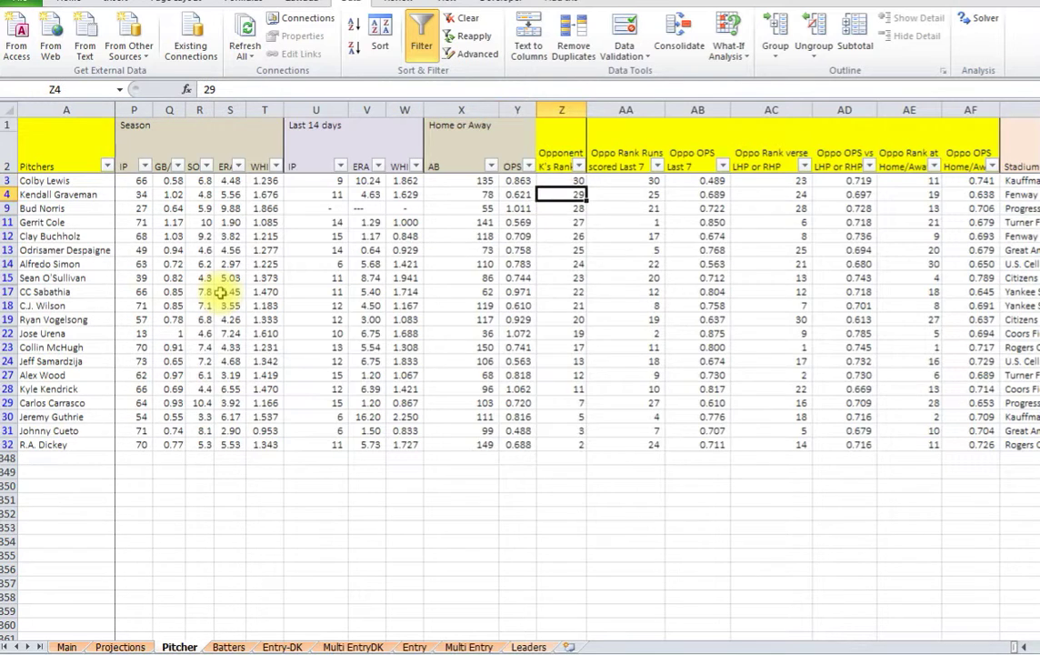
key(Down)
key(Down)
key(Down)
key(Down)
key(Down)
key(Down)
key(Down)
key(Down)
key(Down)
key(Down)
key(Down)
key(Down)
key(Down)
key(Down)
key(Down)
key(Down)
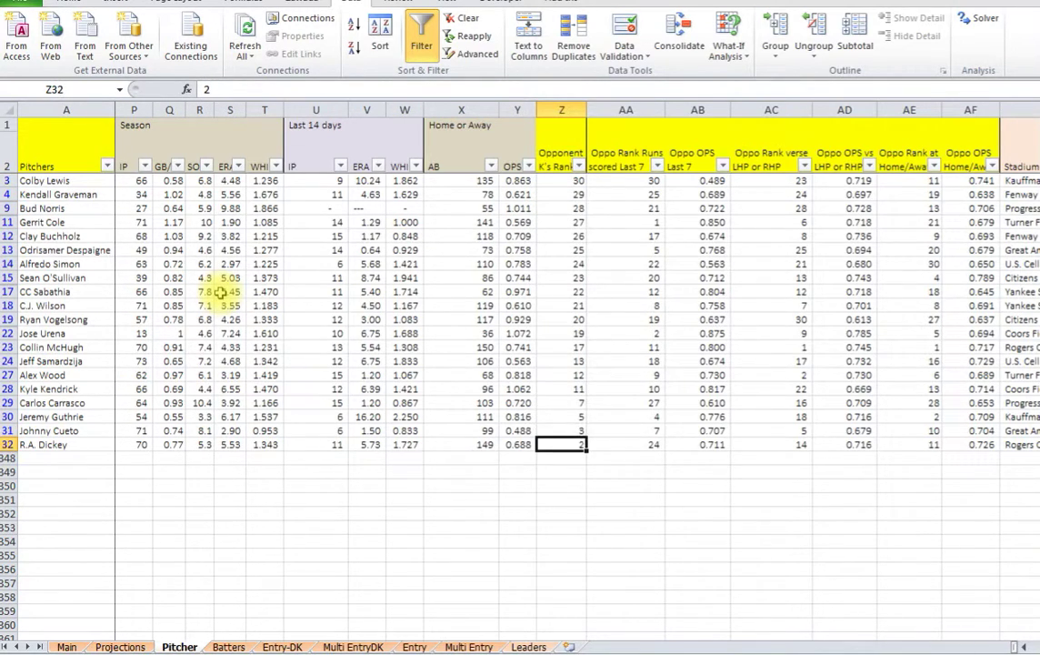
key(Left)
key(Left)
key(Left)
key(Left)
key(Left)
key(Left)
key(Left)
key(Left)
key(Left)
key(Left)
key(Left)
key(Left)
key(Left)
key(Left)
key(Left)
key(Left)
key(Left)
key(Left)
key(Left)
key(Left)
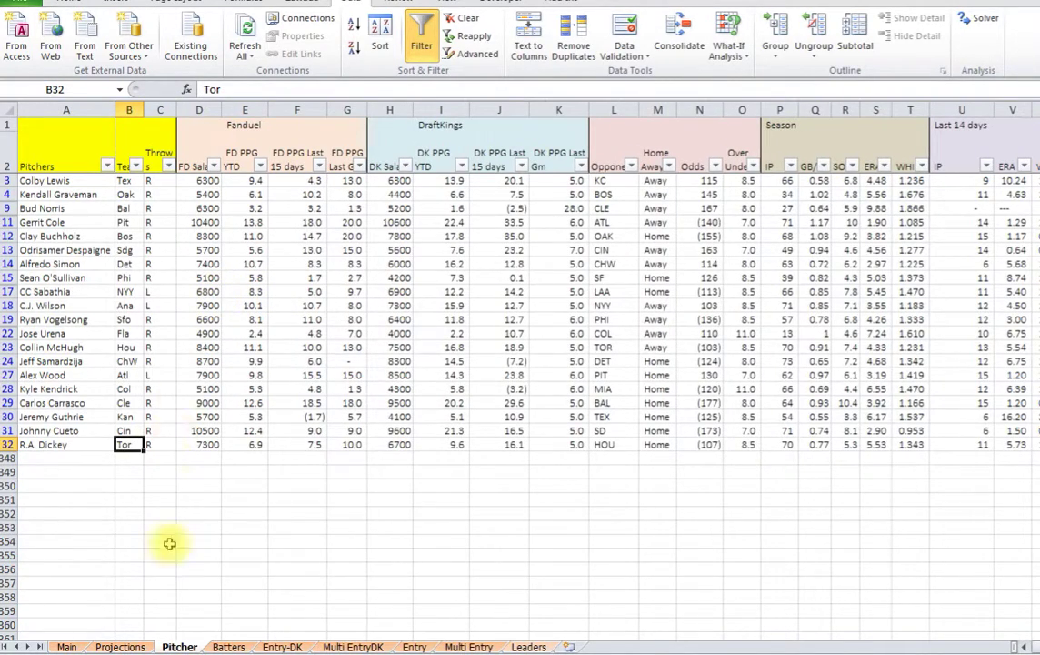
On the Batters sheet, add filter dropdowns to the player table's header row.
click(229, 646)
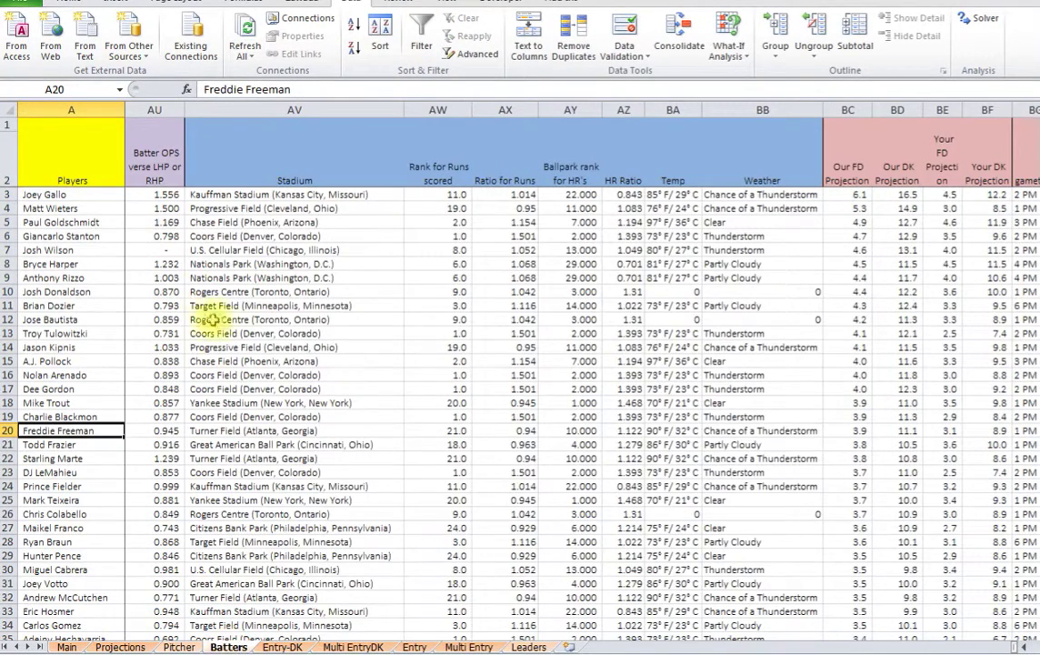
click(116, 250)
key(Right)
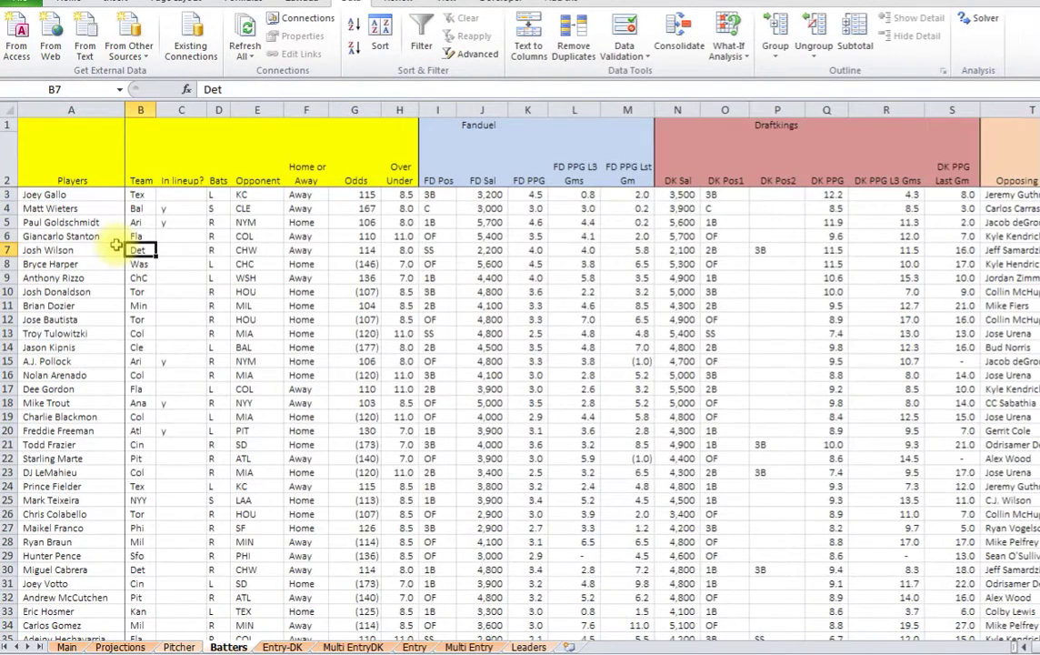
click(6, 170)
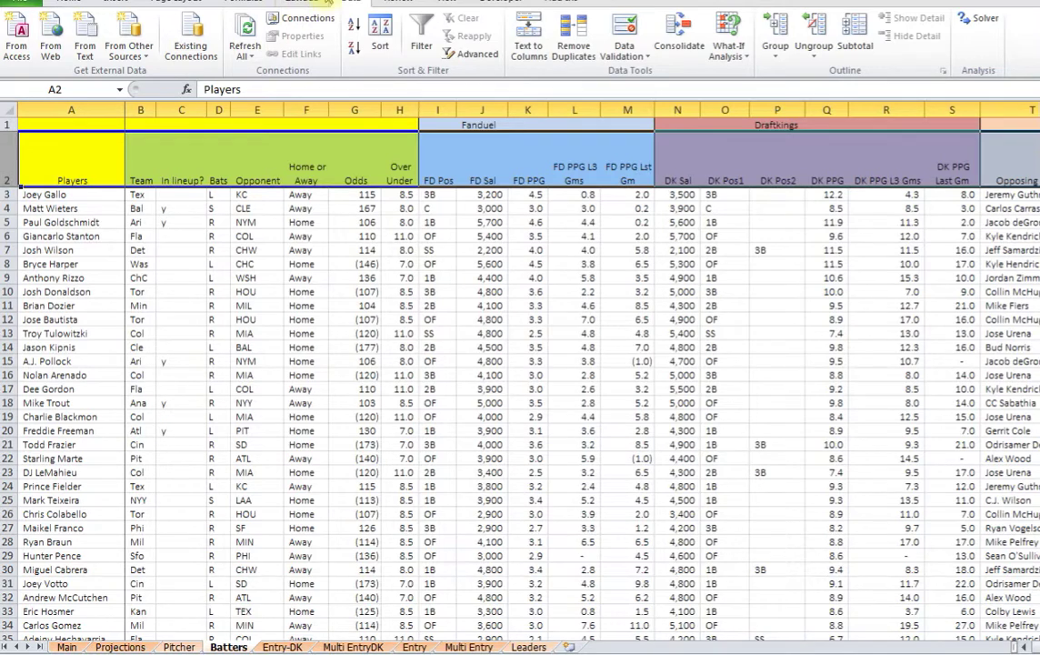
click(422, 54)
click(91, 235)
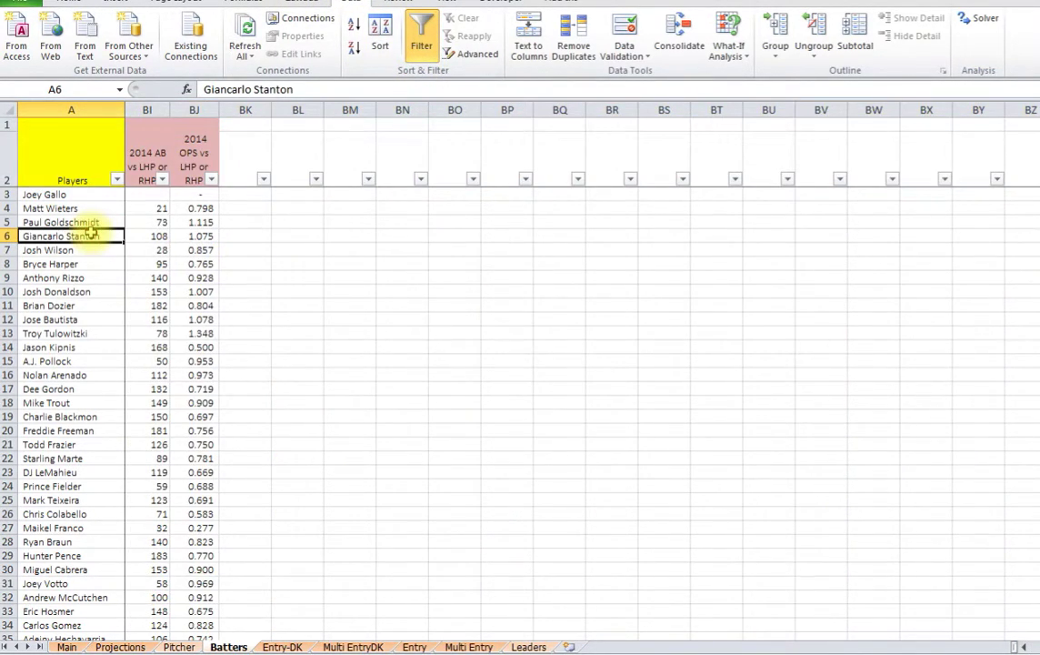
key(Right)
key(Right)
key(Right)
key(Right)
key(Right)
key(Right)
key(Right)
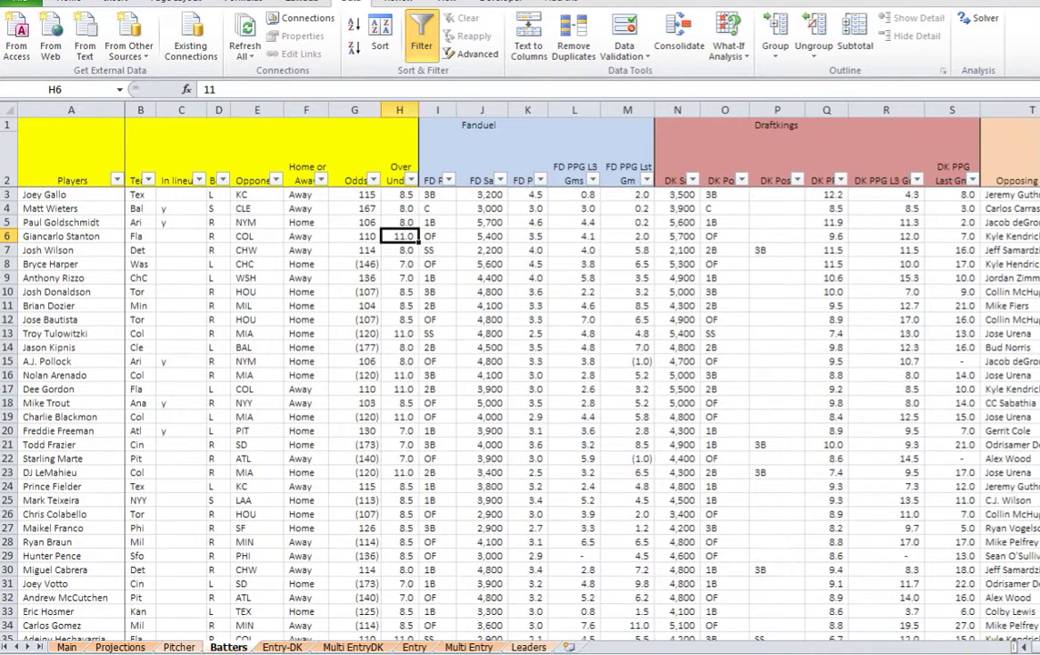
Filter the gametime column to only 1 PM and 2 PM games.
scroll(445, 273, right, 15)
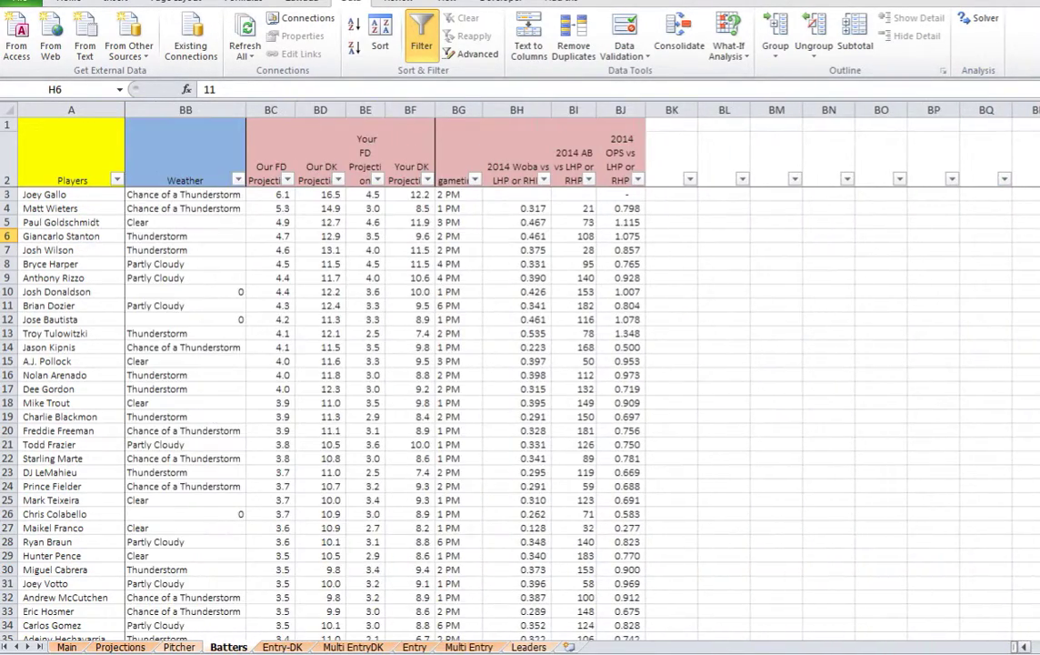
click(363, 235)
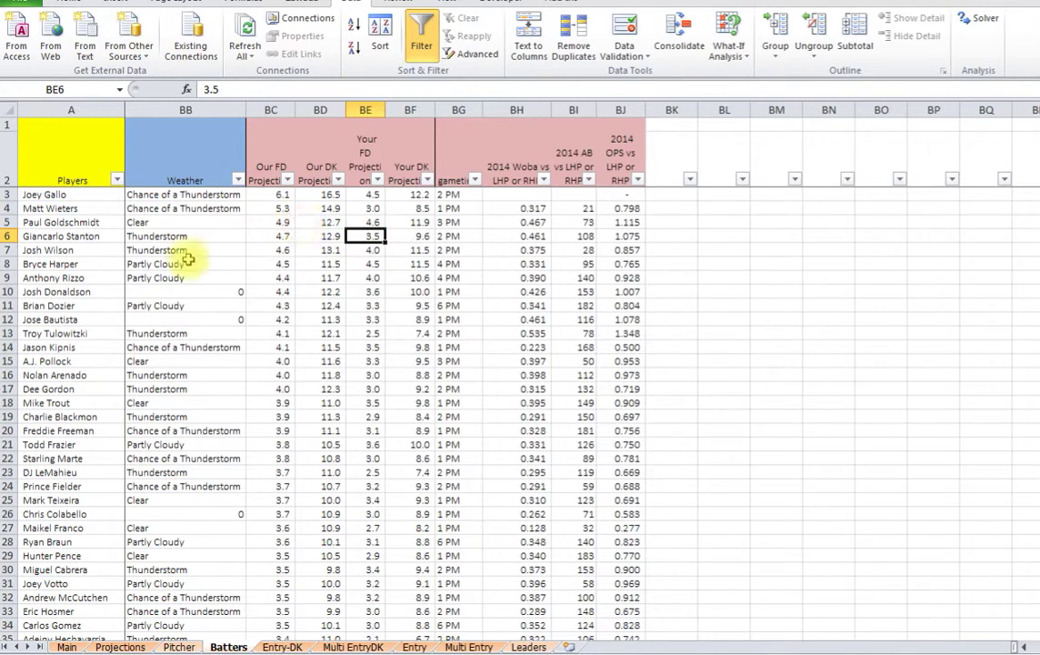
click(475, 179)
click(312, 329)
click(312, 342)
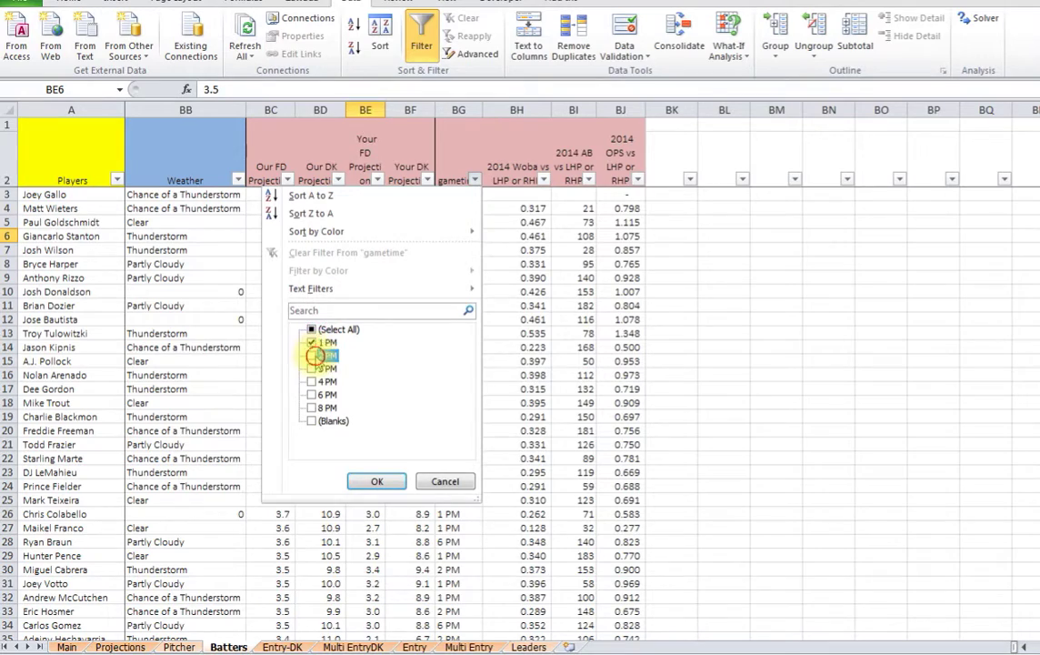
click(368, 487)
click(410, 278)
Move back to the Team column, then go to the Main sheet.
key(Left)
key(Left)
key(Left)
key(Left)
key(Left)
key(Left)
key(Left)
key(Left)
key(Left)
key(Left)
key(Left)
key(Left)
key(Left)
key(Left)
key(Left)
key(Left)
key(Left)
key(Left)
key(Left)
key(Left)
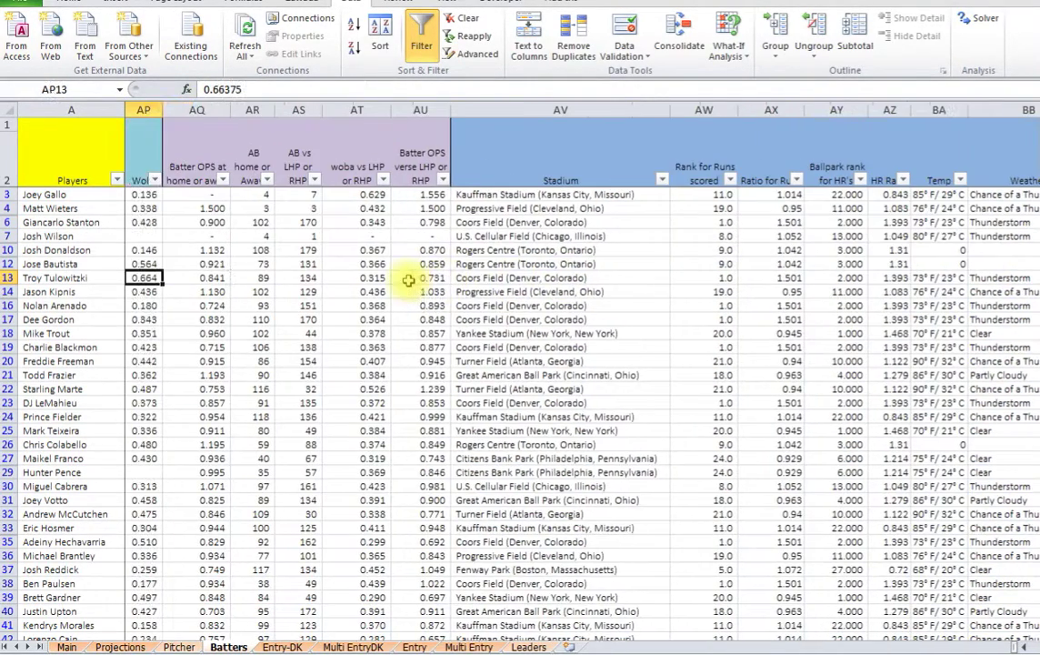
key(Left)
key(Left)
key(Left)
key(Left)
key(Left)
key(Left)
key(Left)
key(Left)
key(Left)
key(Left)
key(Left)
key(Left)
key(Left)
key(Left)
key(Left)
key(Left)
key(Left)
key(Left)
key(Left)
key(Left)
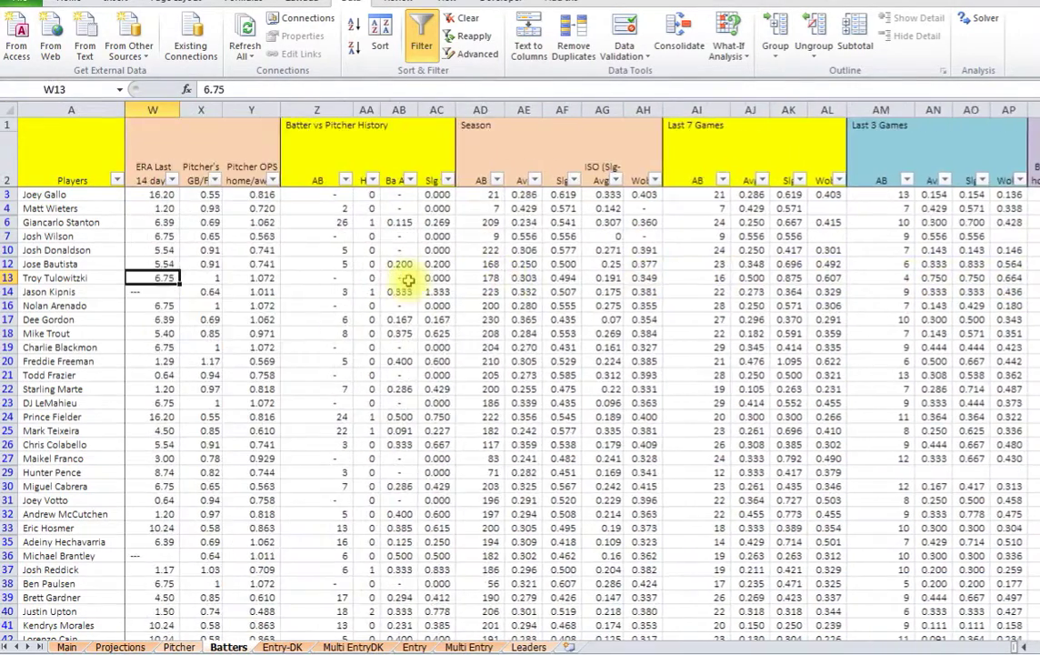
key(Right)
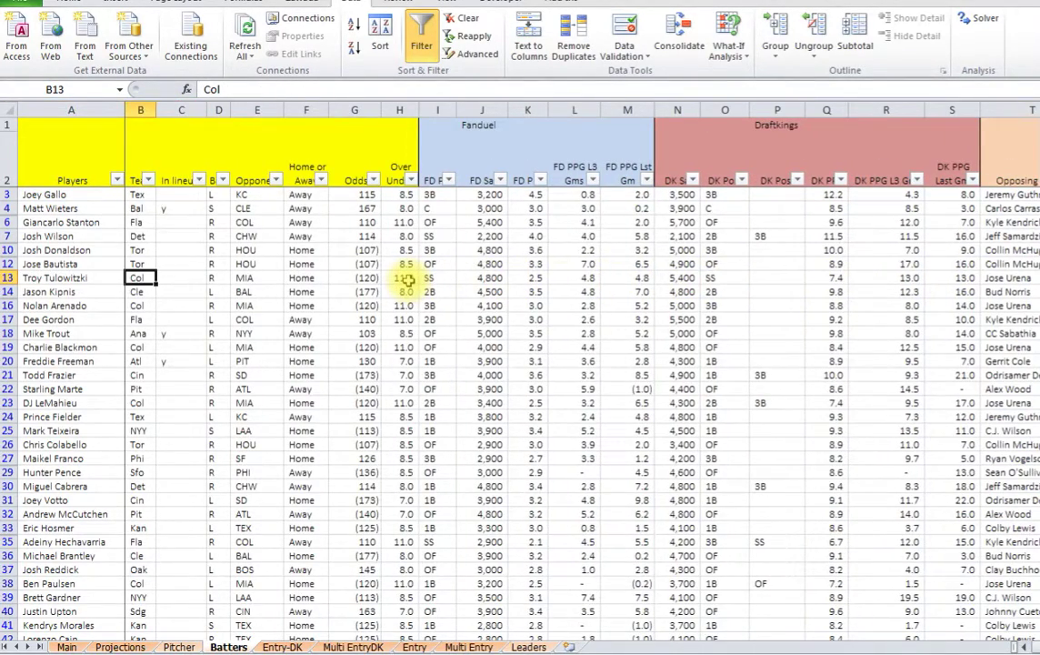
click(66, 645)
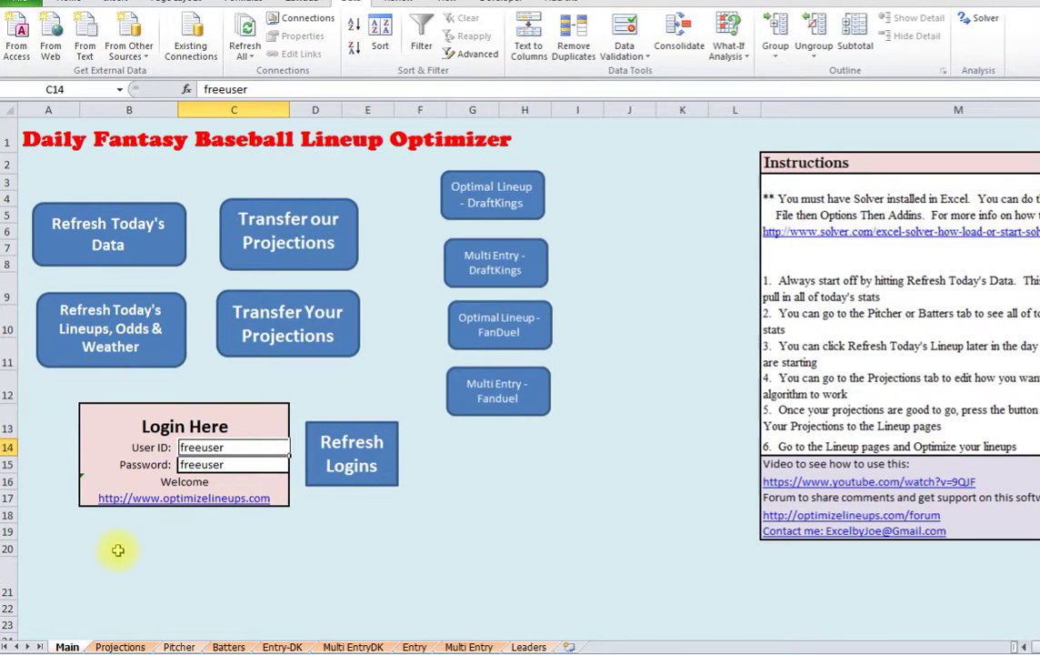
Filter the Batters 'In lineup?' column to exclude (Blanks).
click(215, 644)
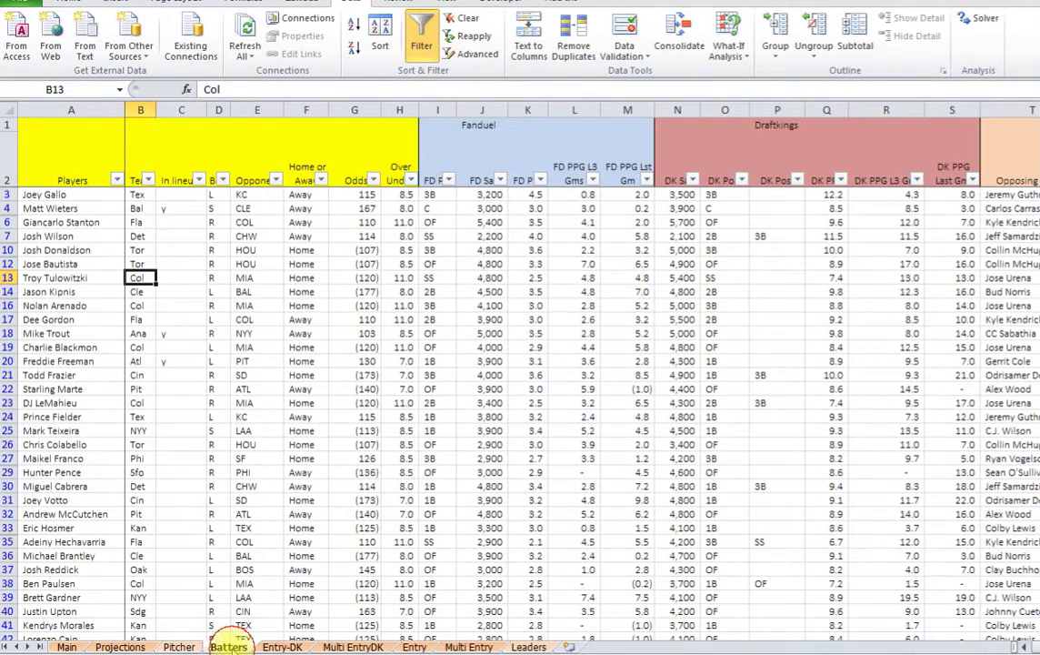
click(184, 195)
click(199, 181)
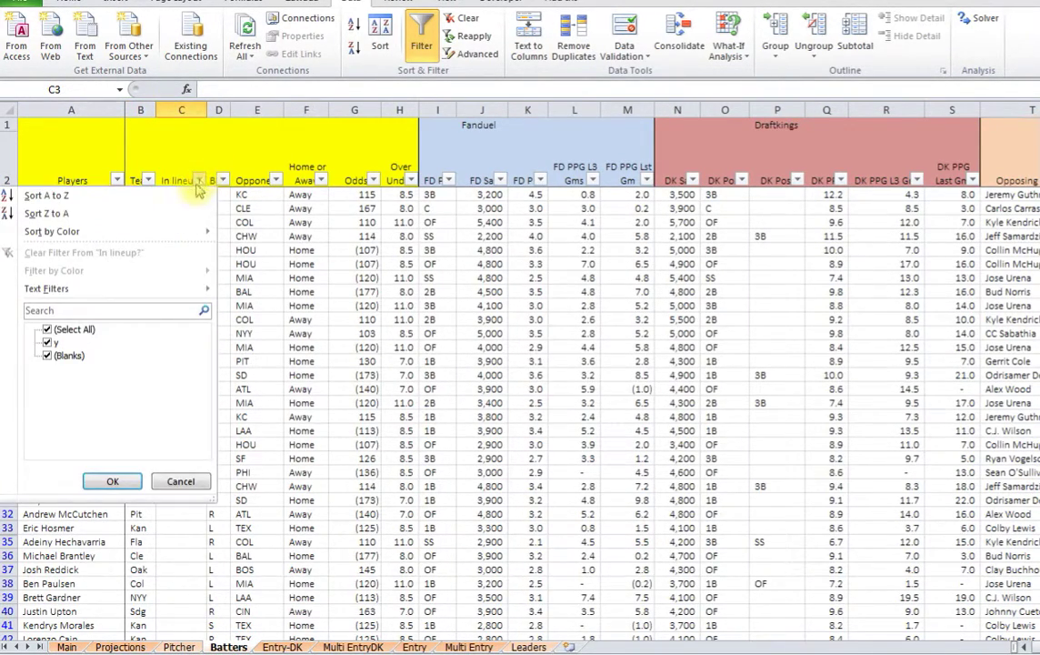
click(46, 356)
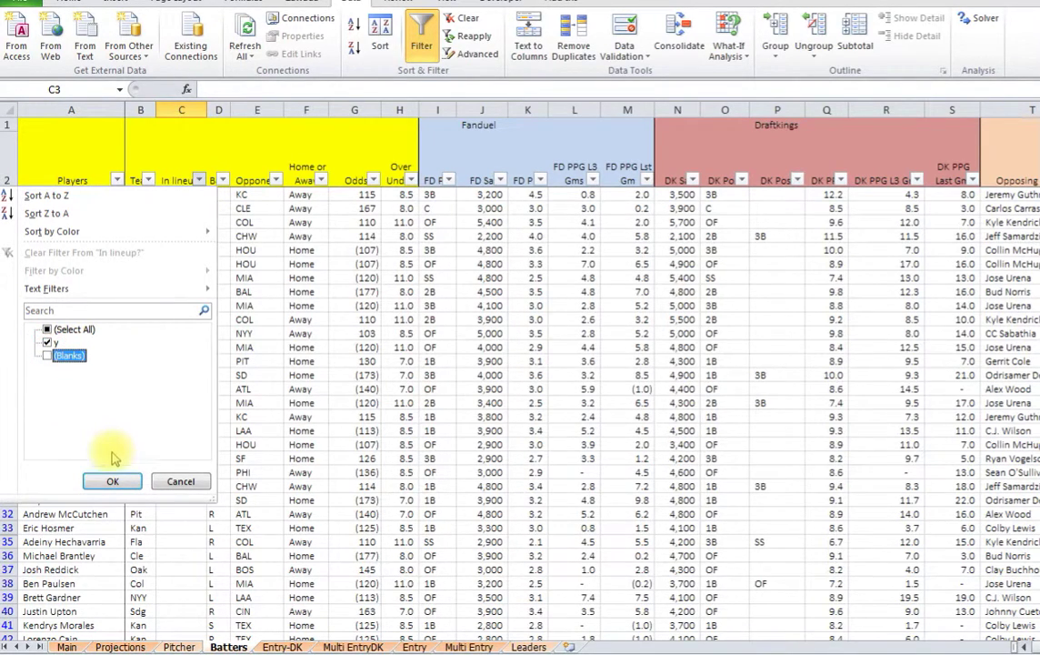
click(113, 480)
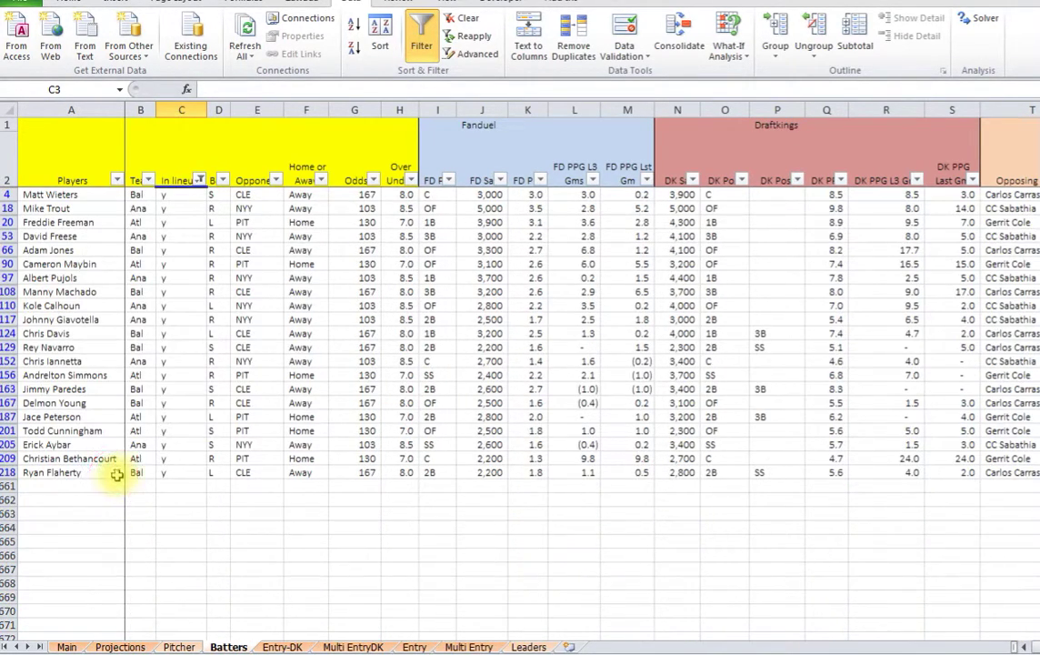
Check team and lineup entries for Maybin, Giavotella and Machado, then return to Main.
click(141, 263)
click(181, 264)
click(181, 319)
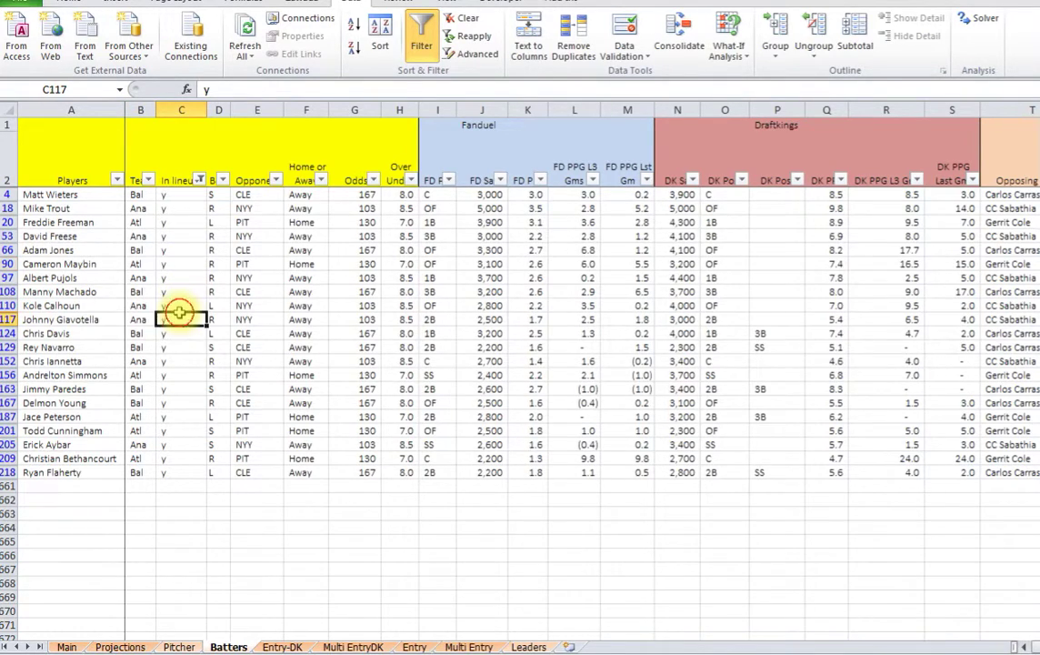
click(142, 293)
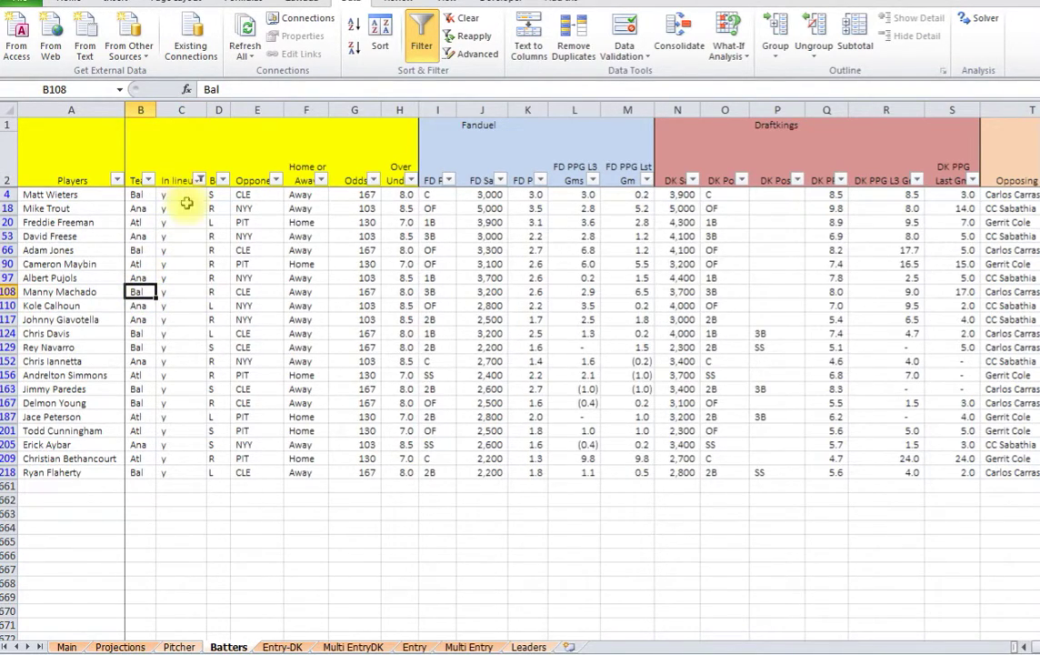
click(129, 263)
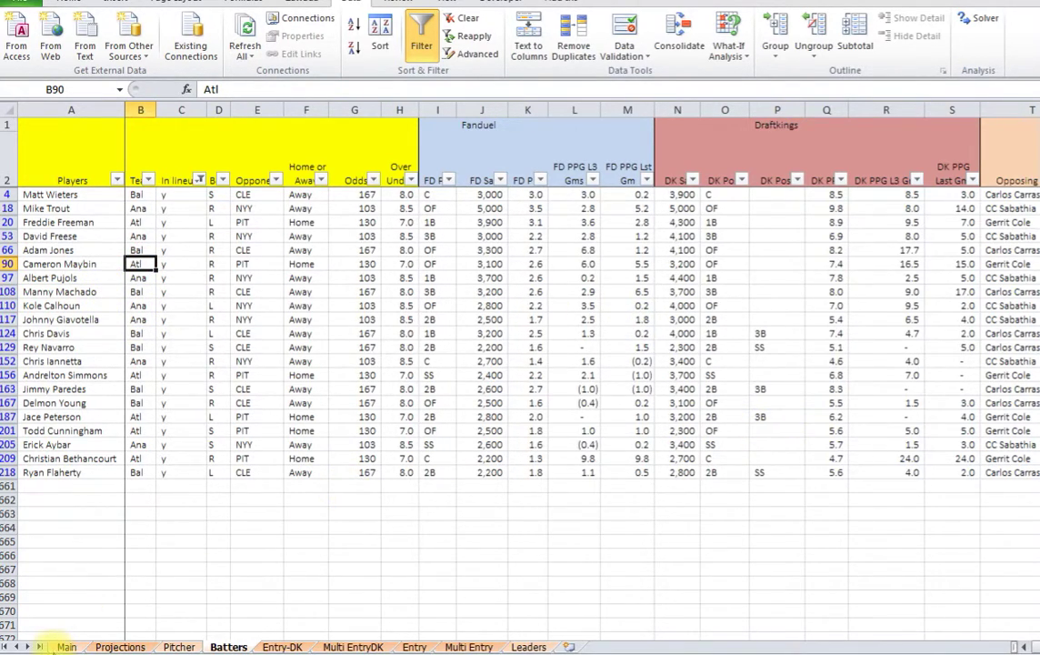
click(68, 647)
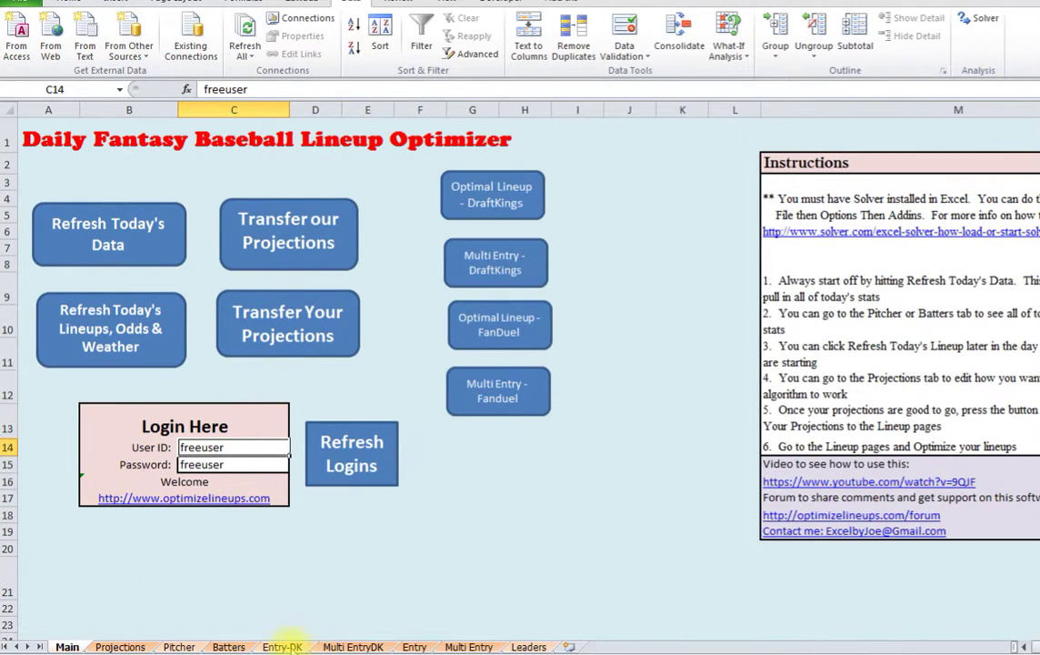
click(282, 647)
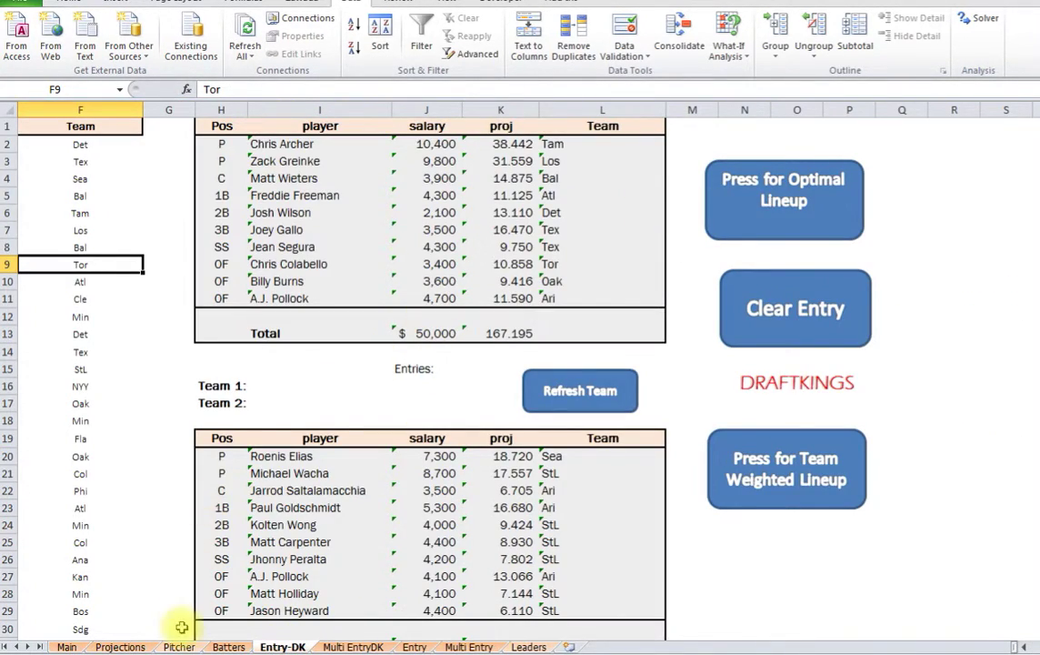
click(225, 647)
click(140, 222)
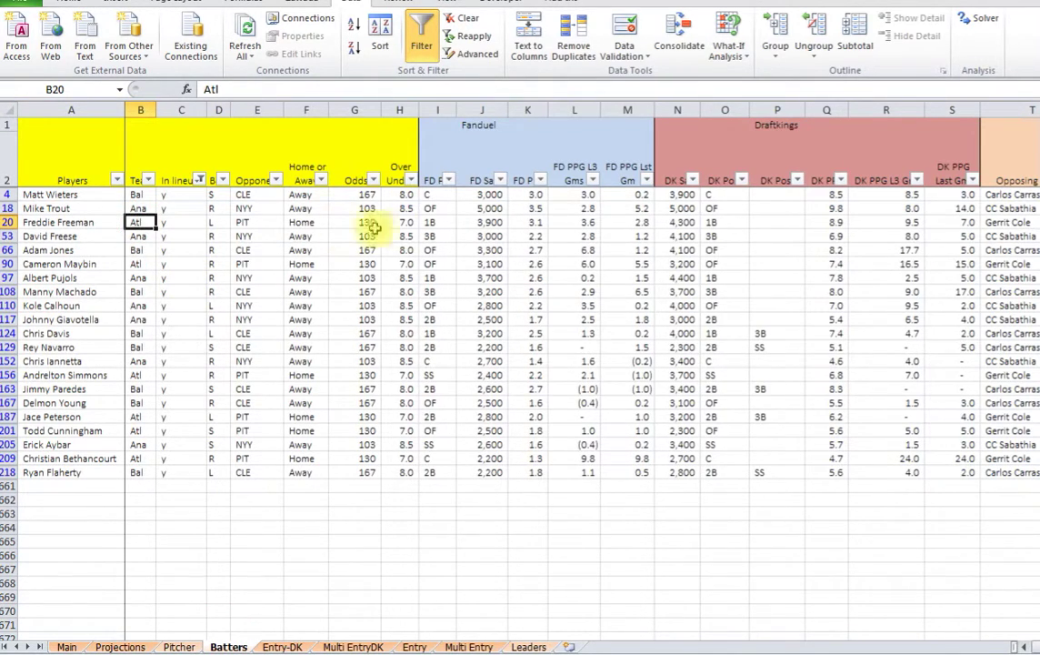
double_click(438, 222)
click(728, 253)
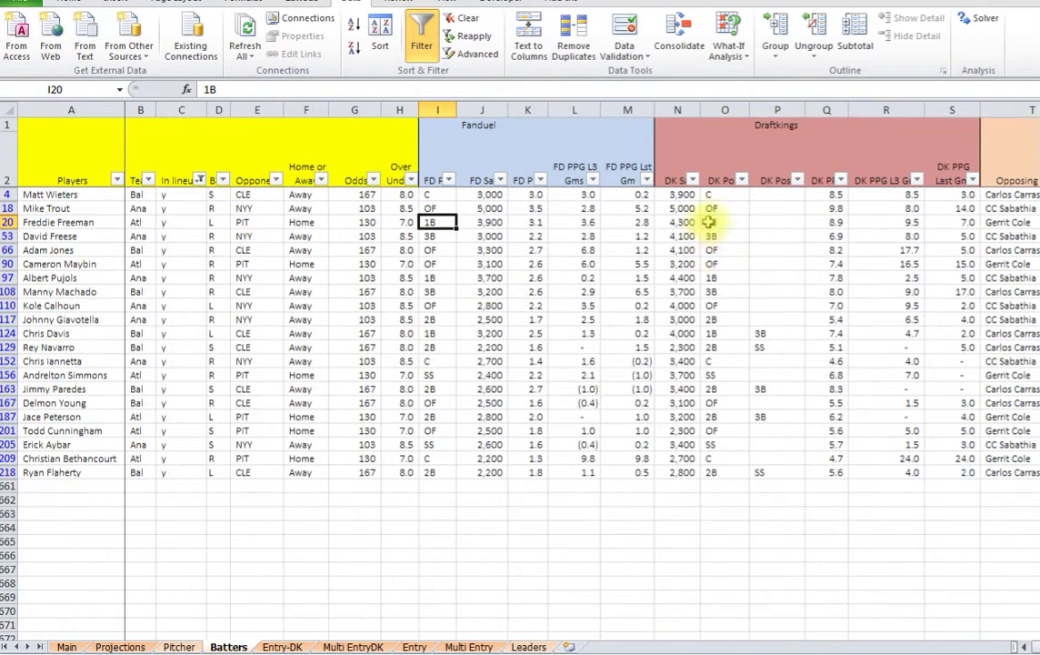
click(719, 209)
click(681, 222)
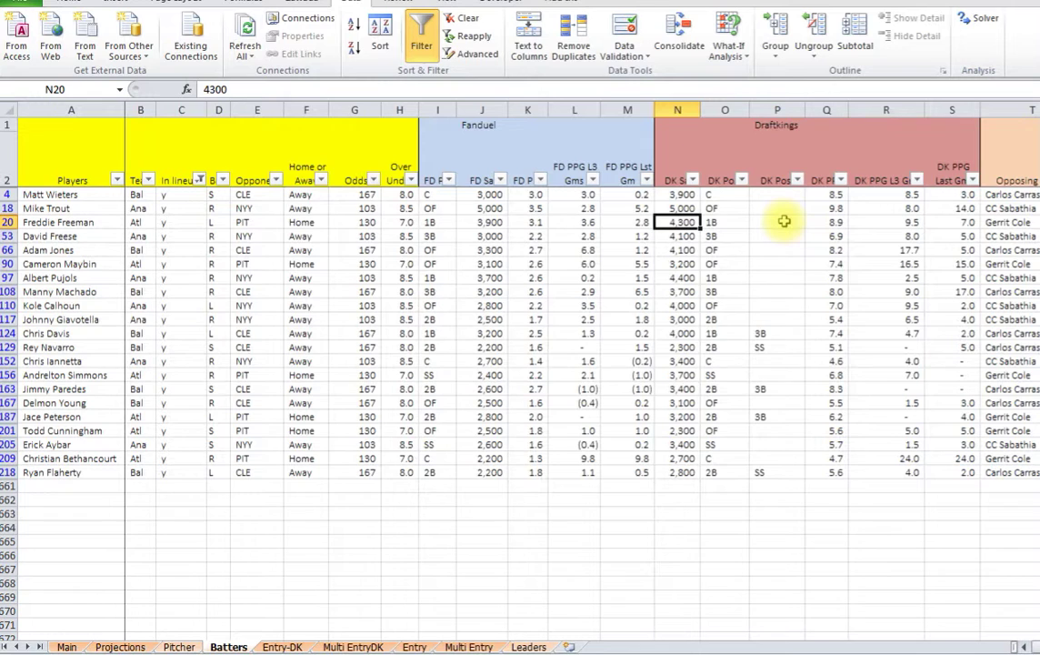
scroll(916, 579, right, 5)
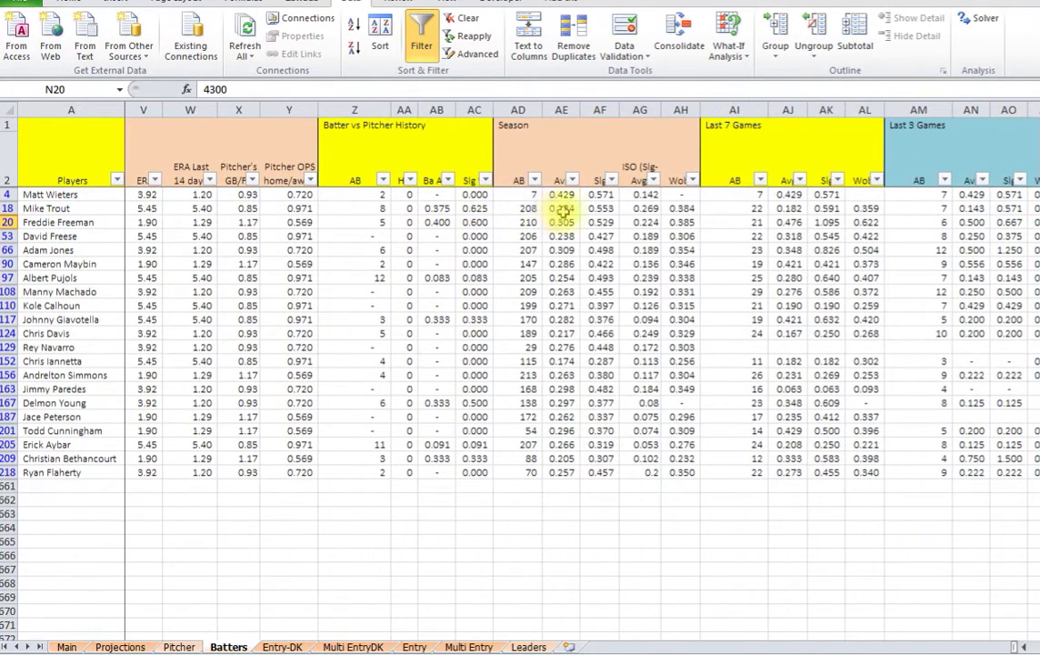
Sort batters by Last 7 Games Slg (column AK) Z to A, then review Adam Jones's stats.
click(823, 194)
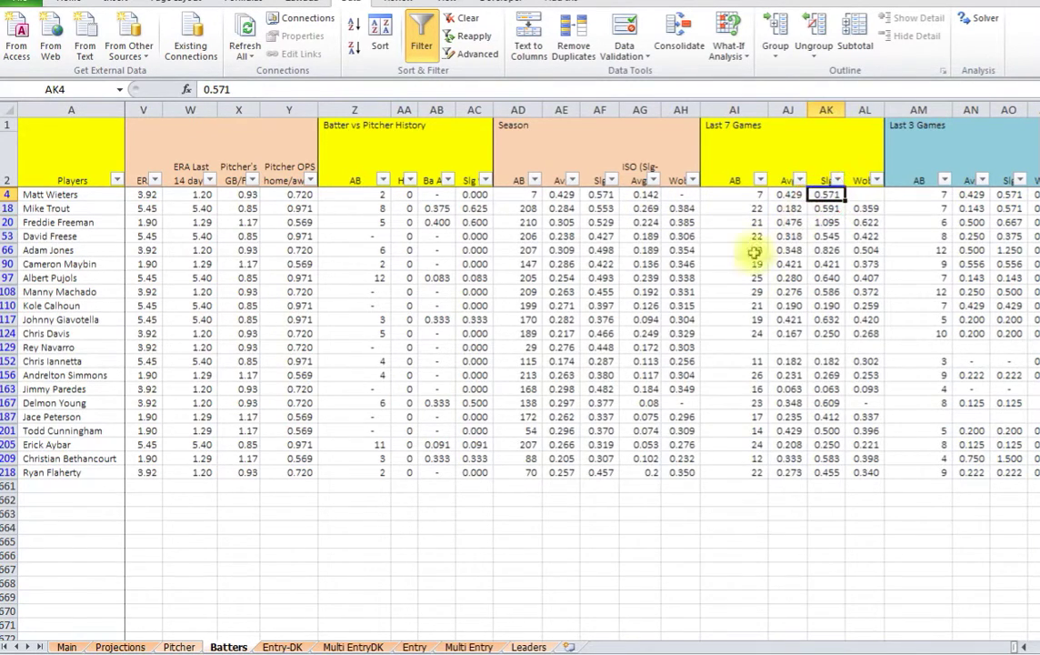
click(355, 48)
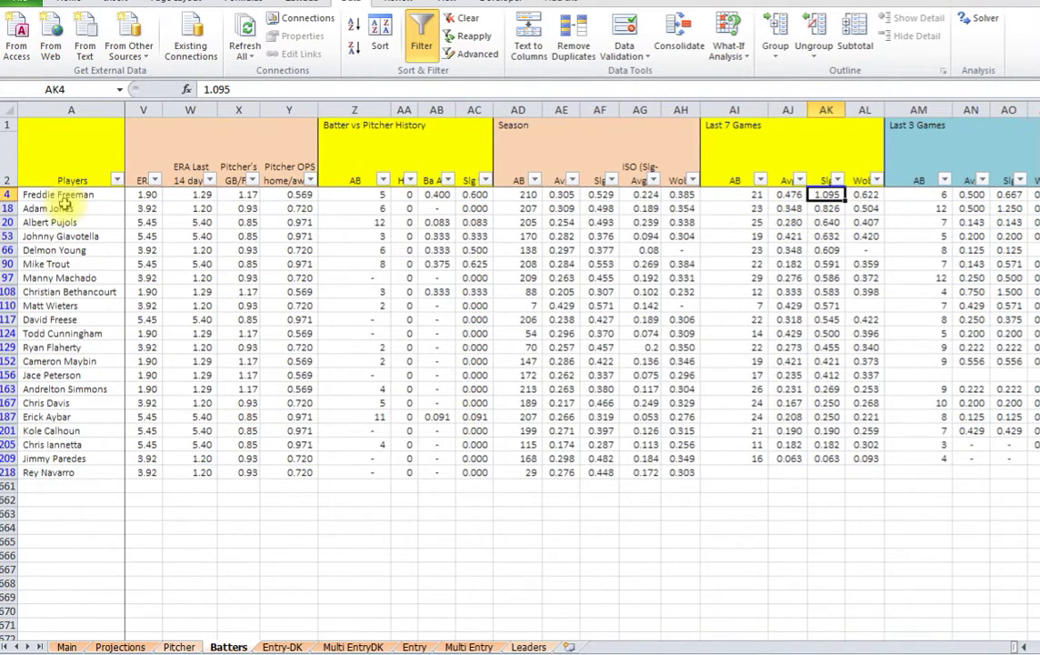
click(825, 207)
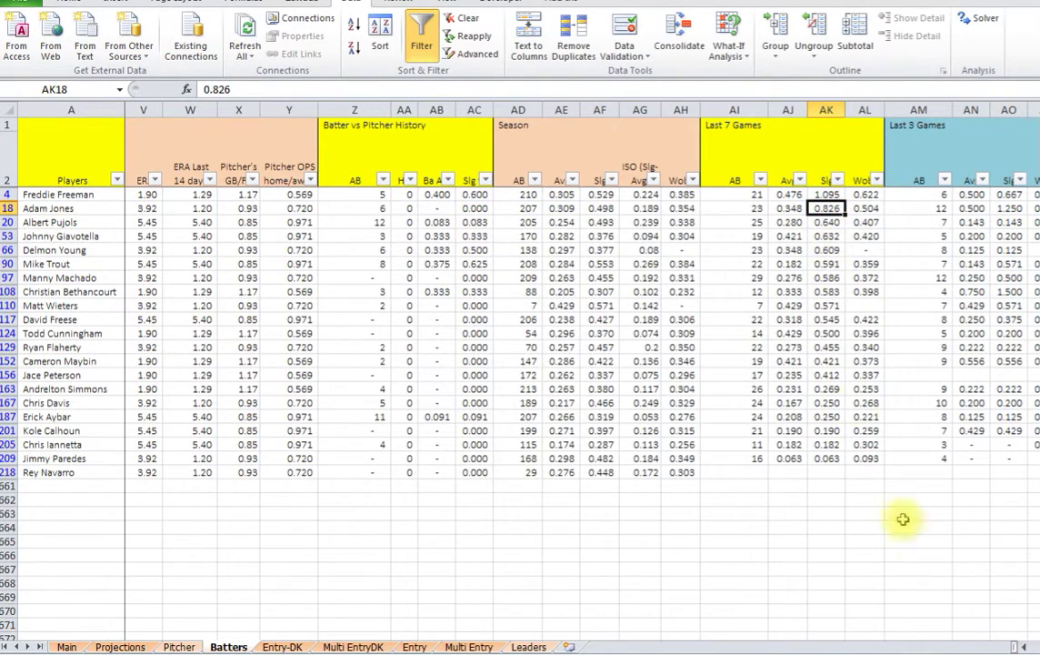
scroll(913, 578, right, 6)
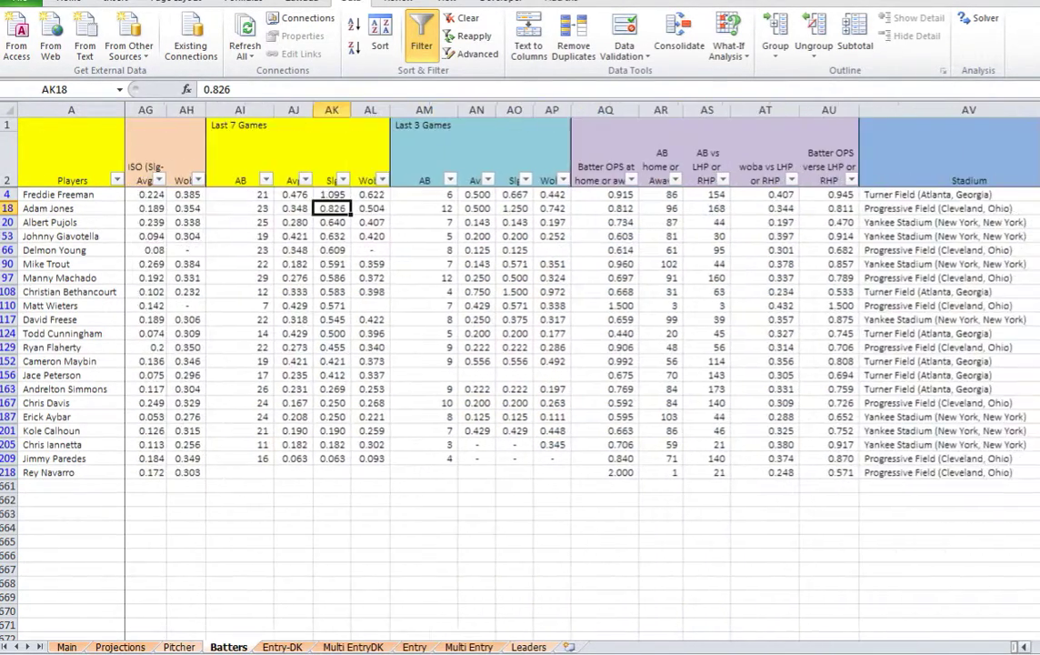
scroll(559, 386, right, 1)
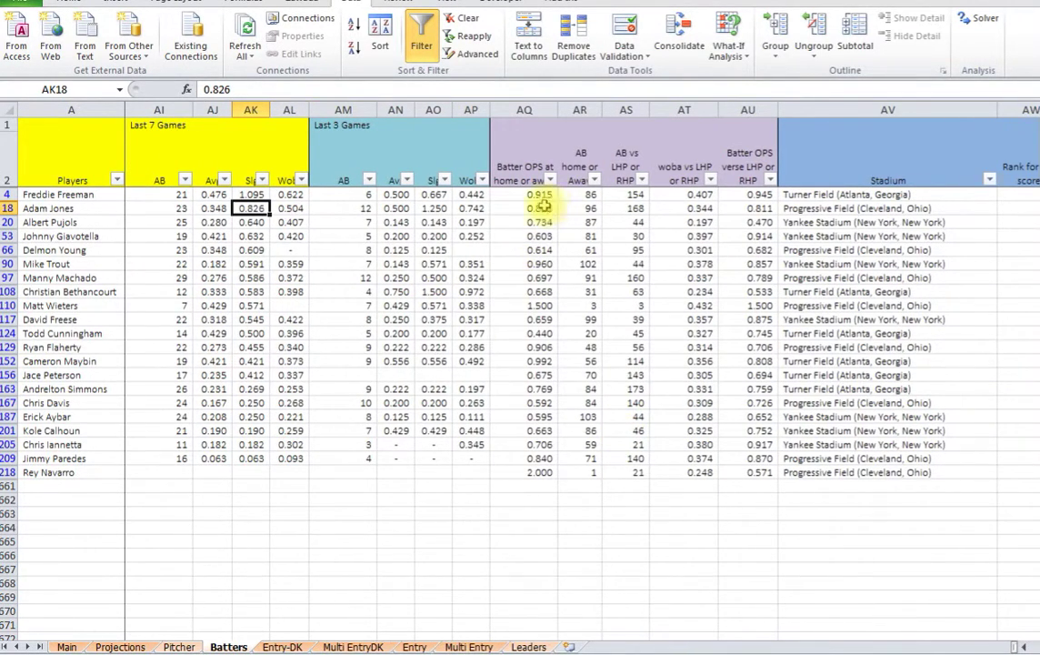
click(542, 207)
click(436, 208)
click(289, 251)
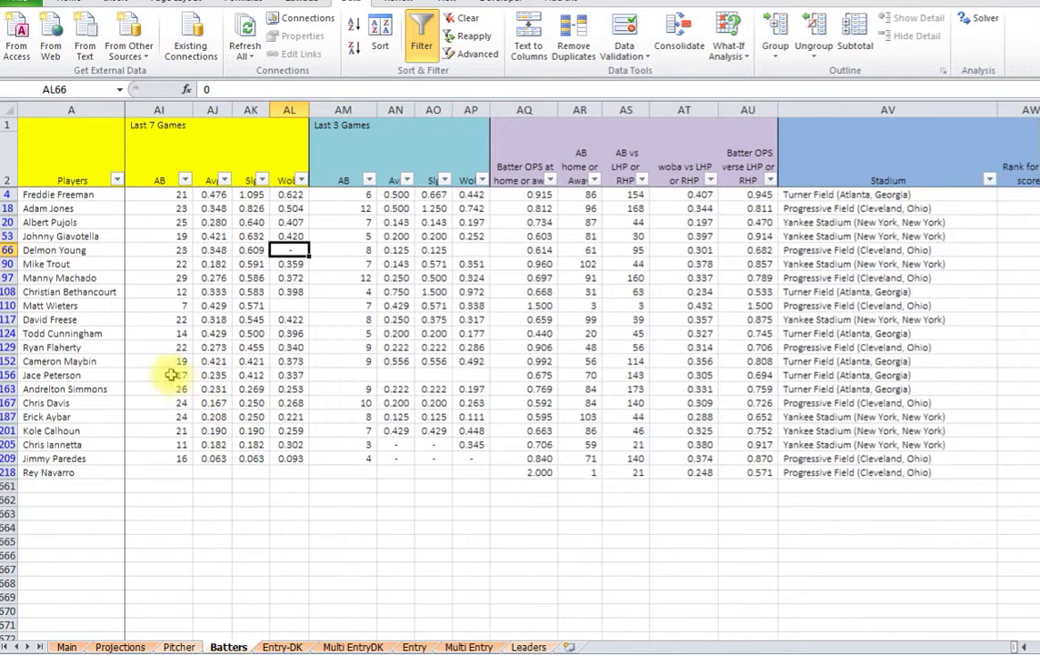
click(96, 264)
click(108, 236)
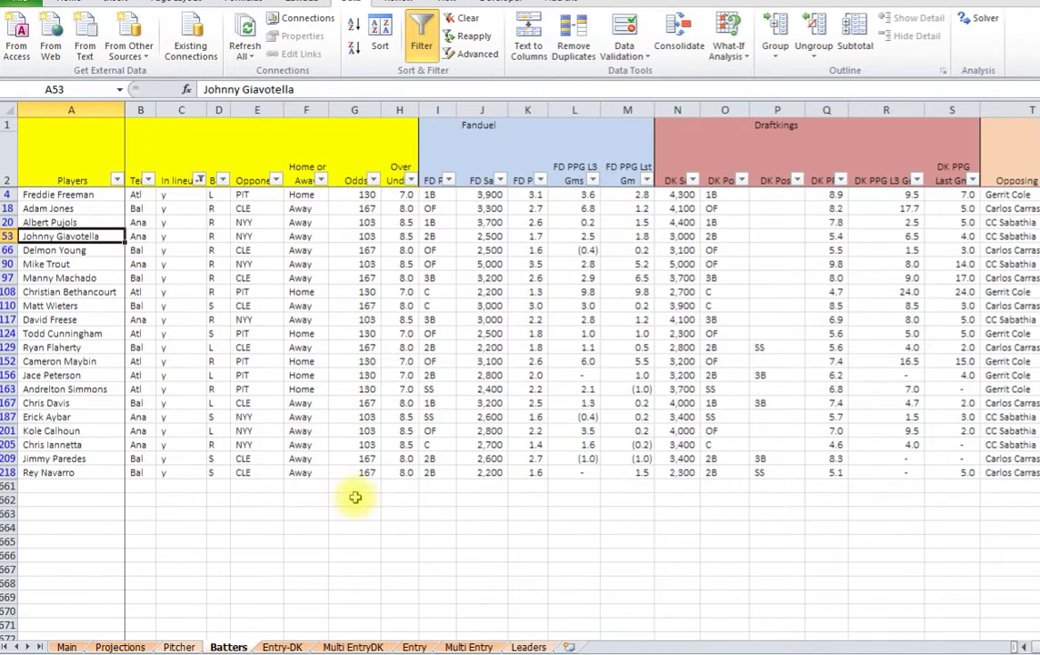
click(414, 647)
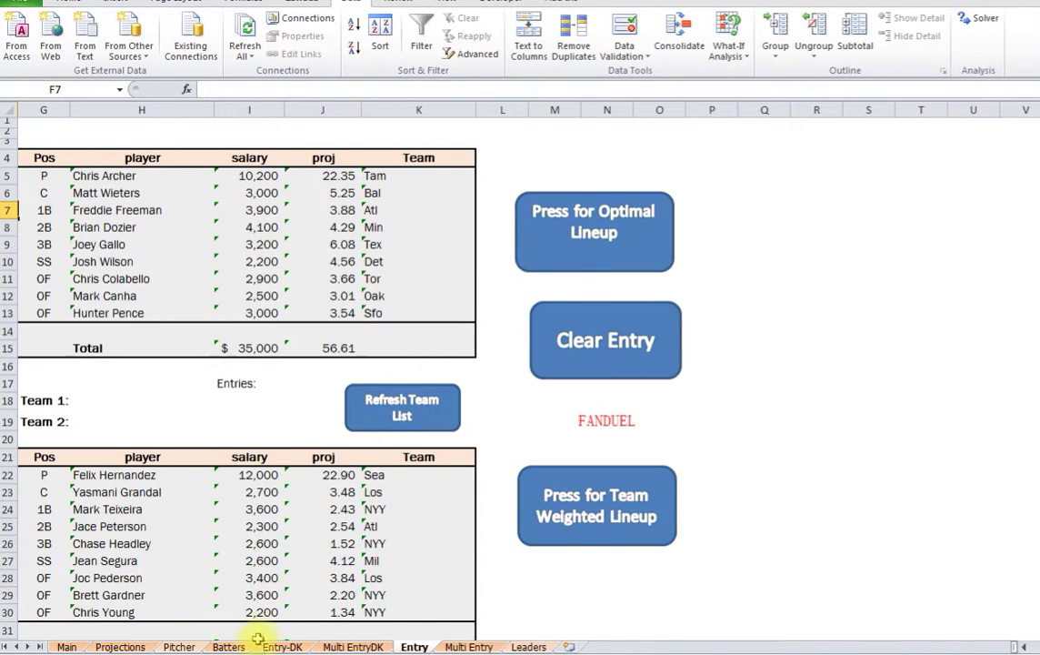
click(179, 647)
click(228, 646)
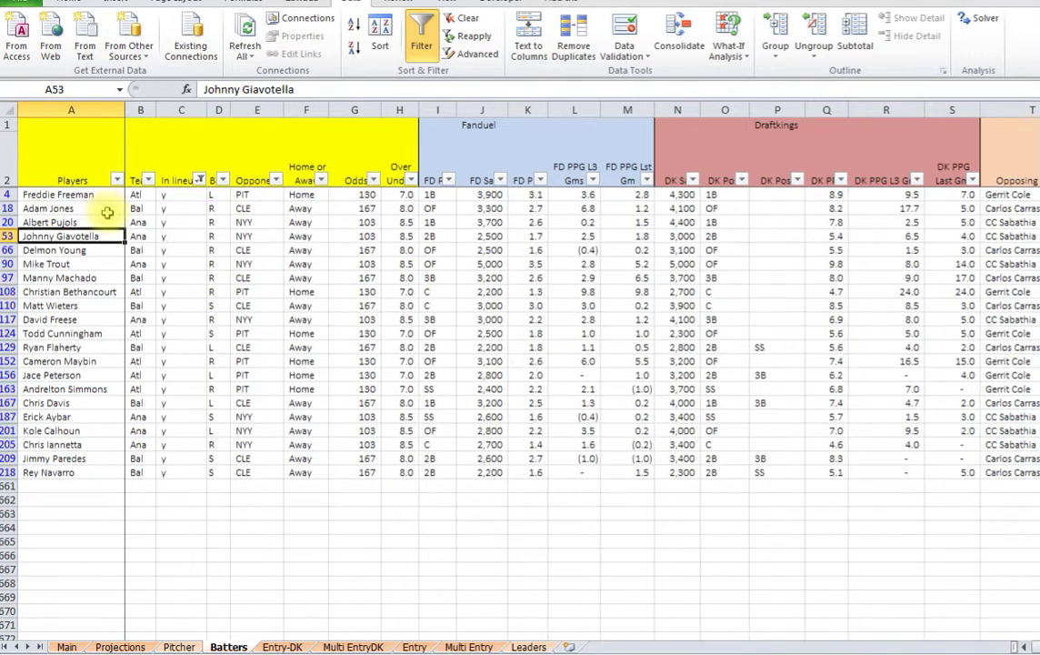
click(134, 197)
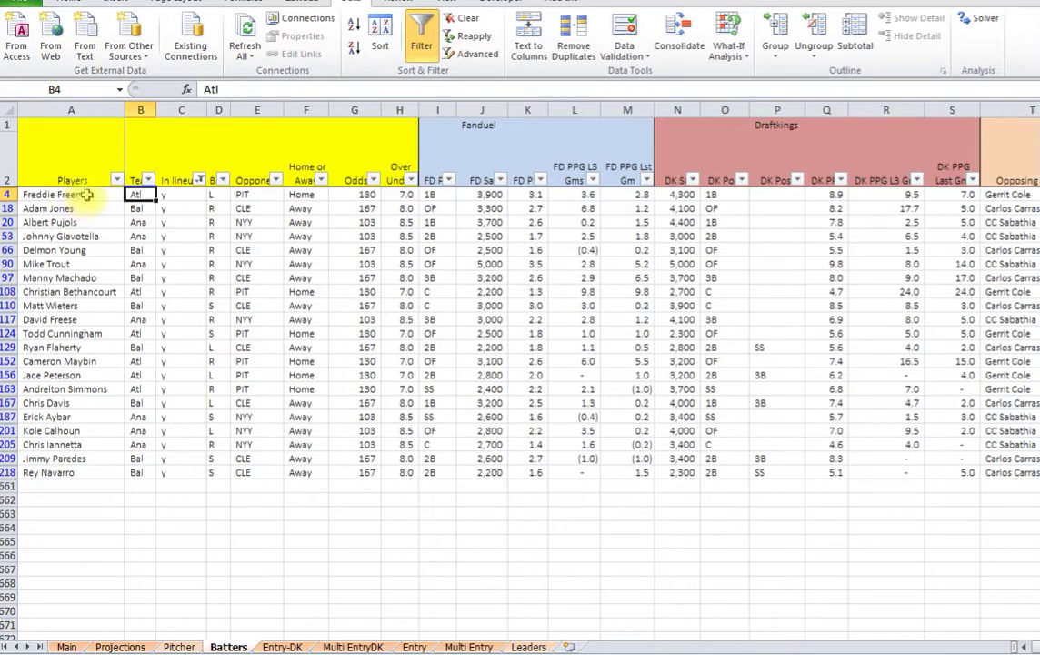
click(83, 194)
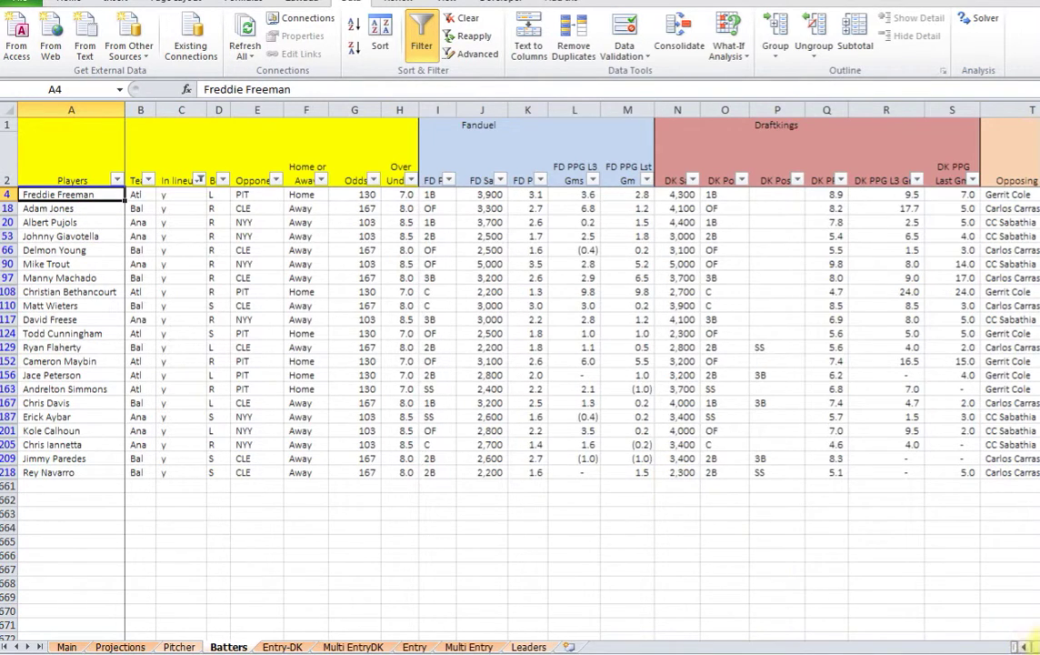
scroll(919, 568, right, 10)
scroll(872, 516, right, 6)
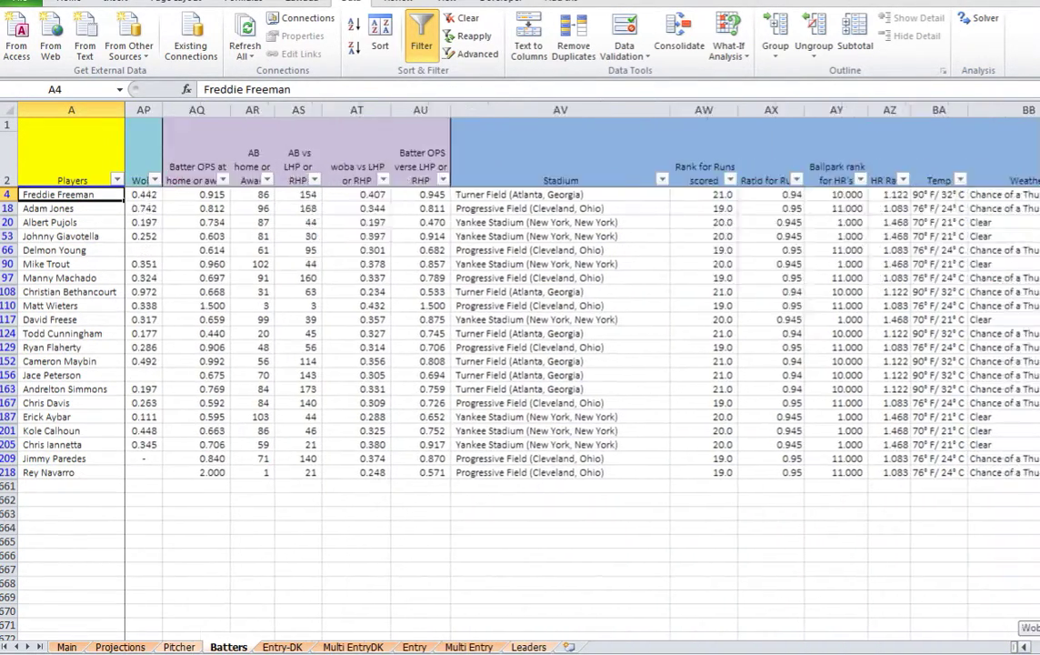
click(759, 195)
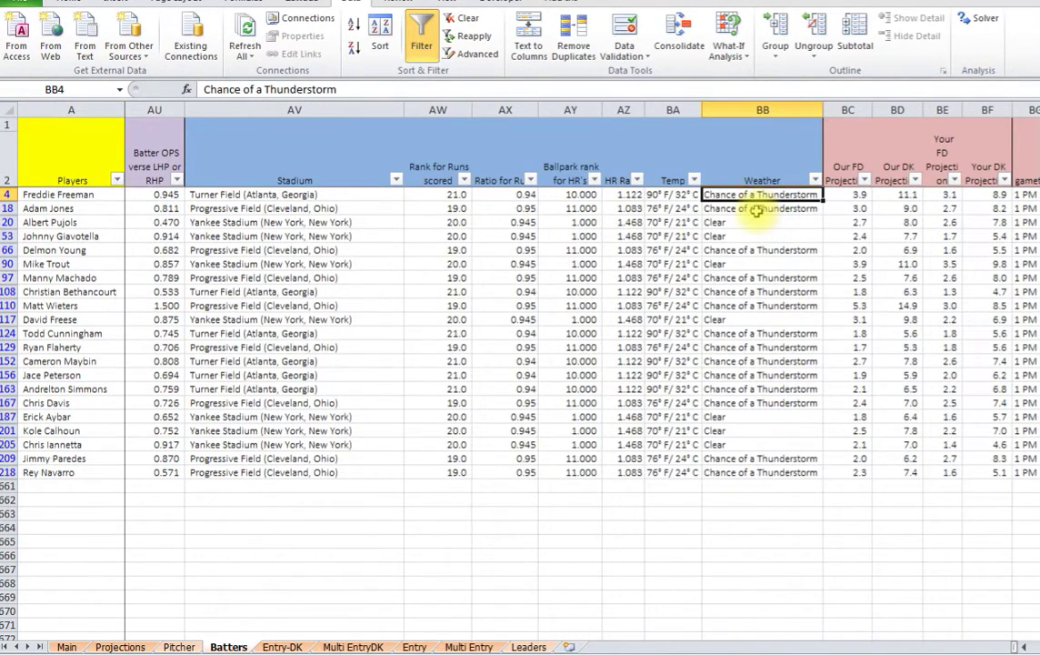
click(753, 209)
click(748, 194)
click(743, 210)
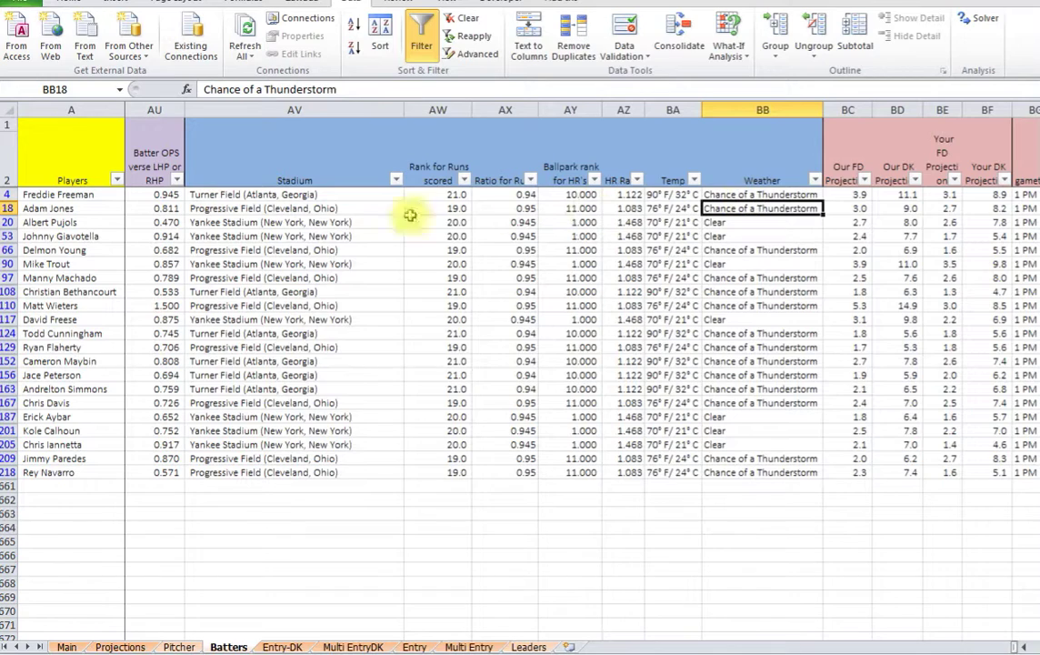
click(68, 222)
click(155, 222)
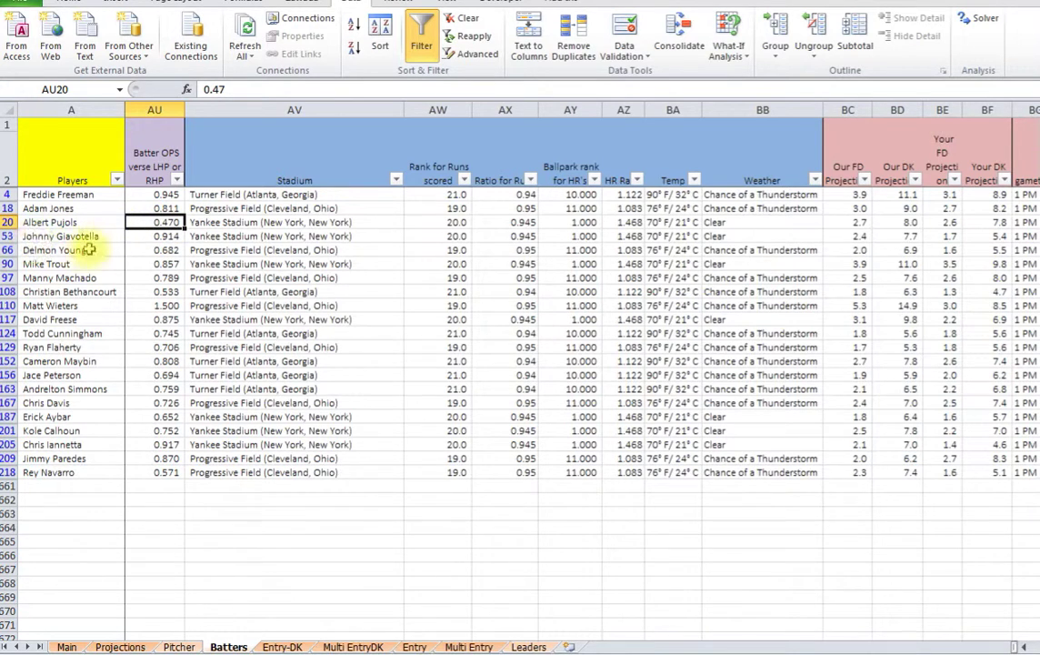
click(114, 223)
scroll(114, 223, left, 15)
click(182, 264)
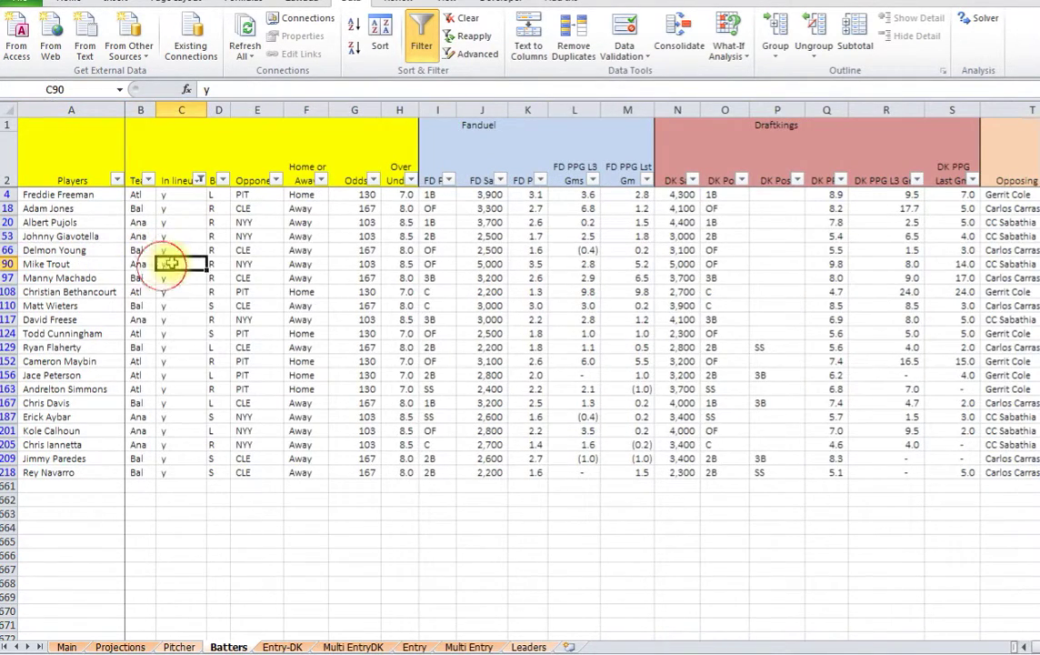
click(182, 250)
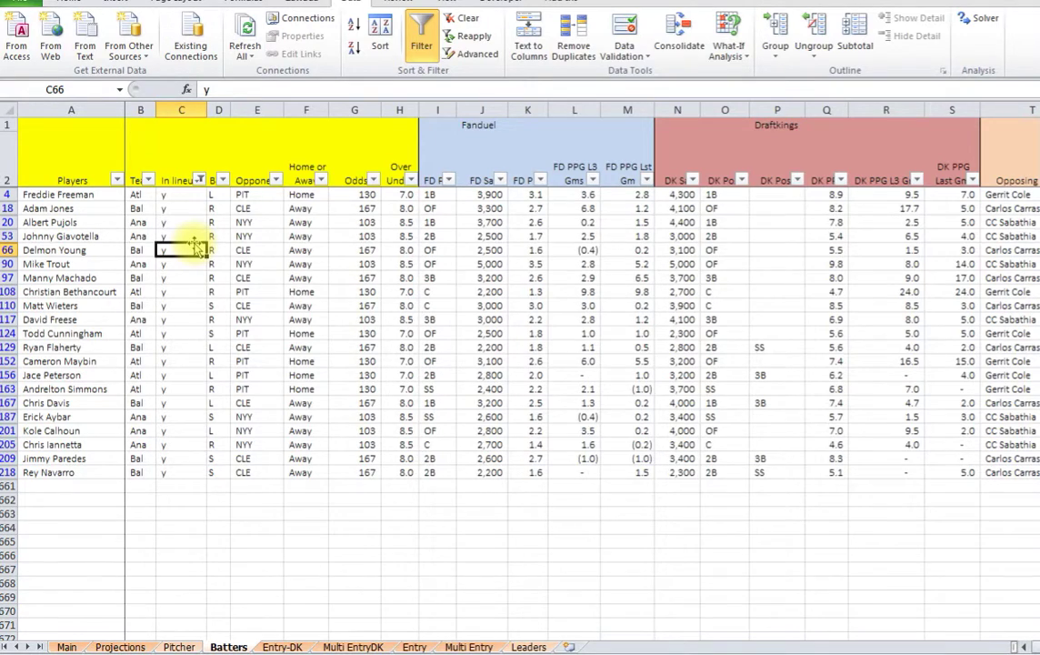